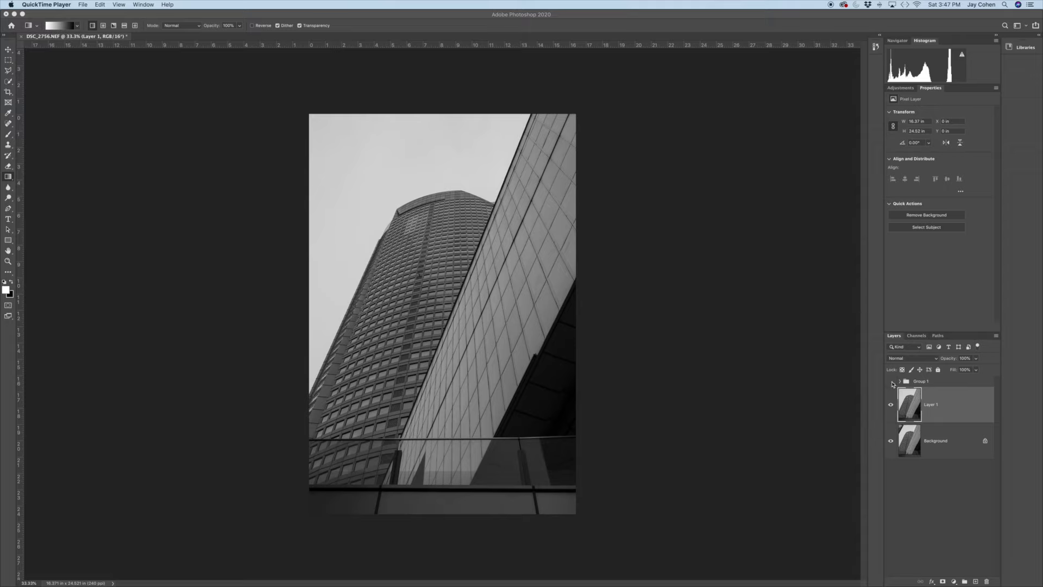
Preview Group 1's finished look, then load the saved 'sky' channel as a selection
click(891, 381)
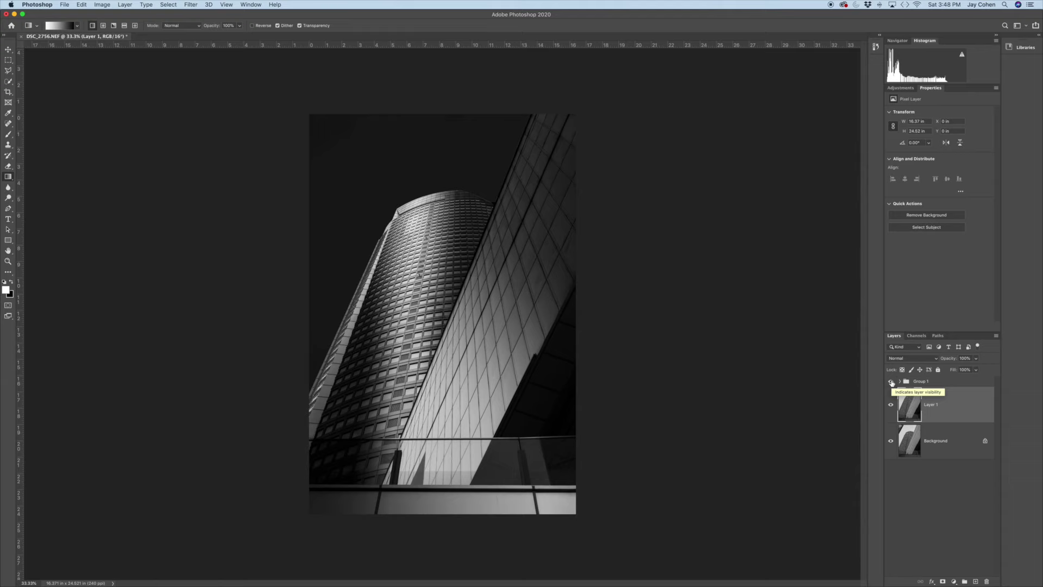
click(891, 382)
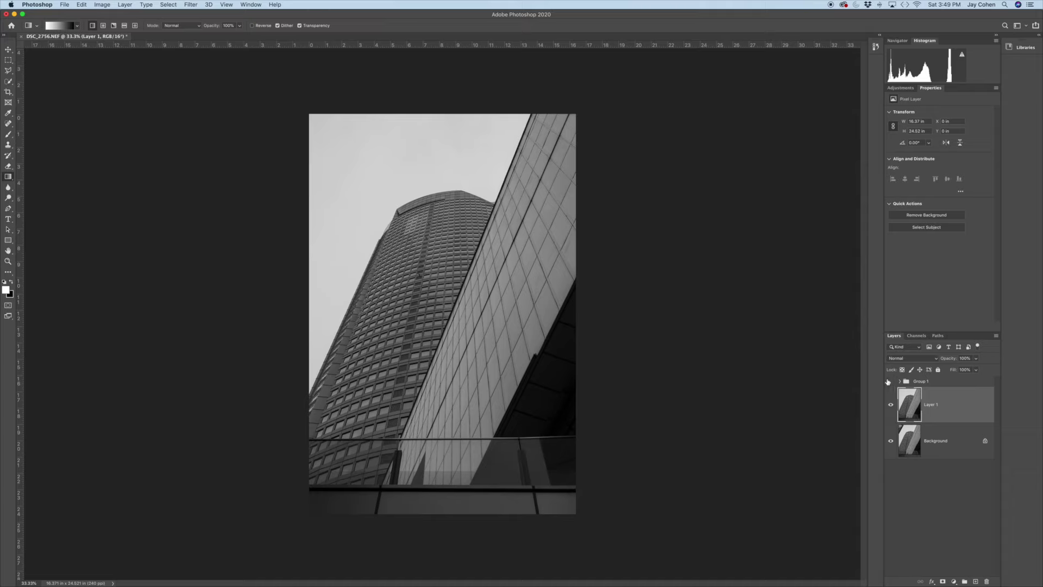
click(165, 5)
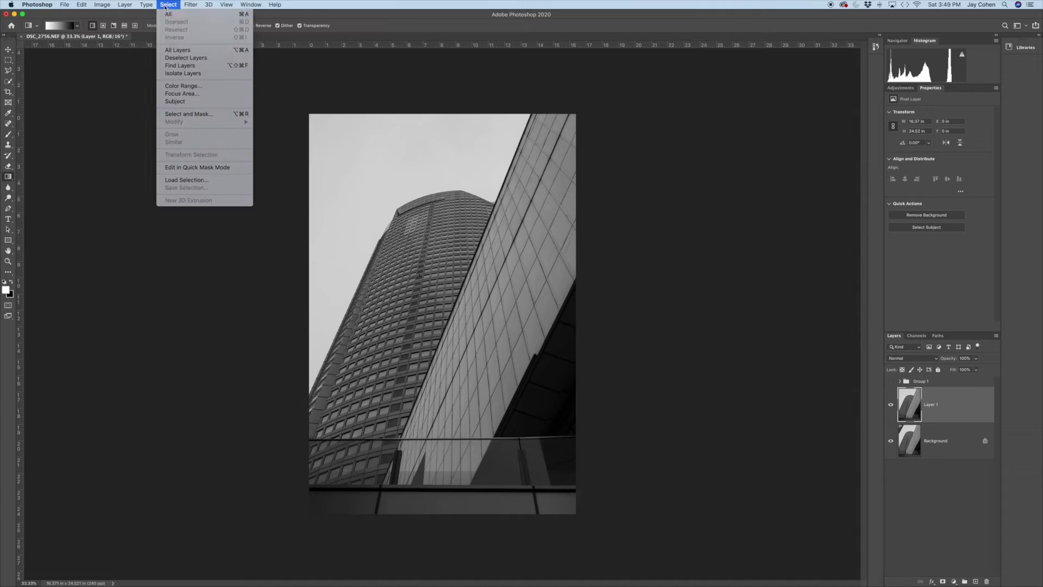
click(194, 182)
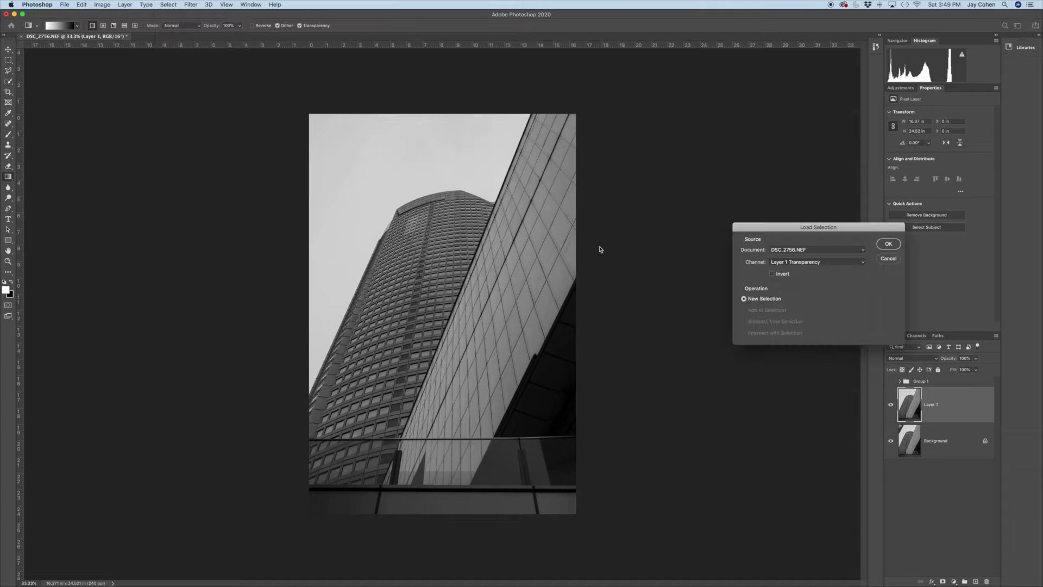
click(794, 262)
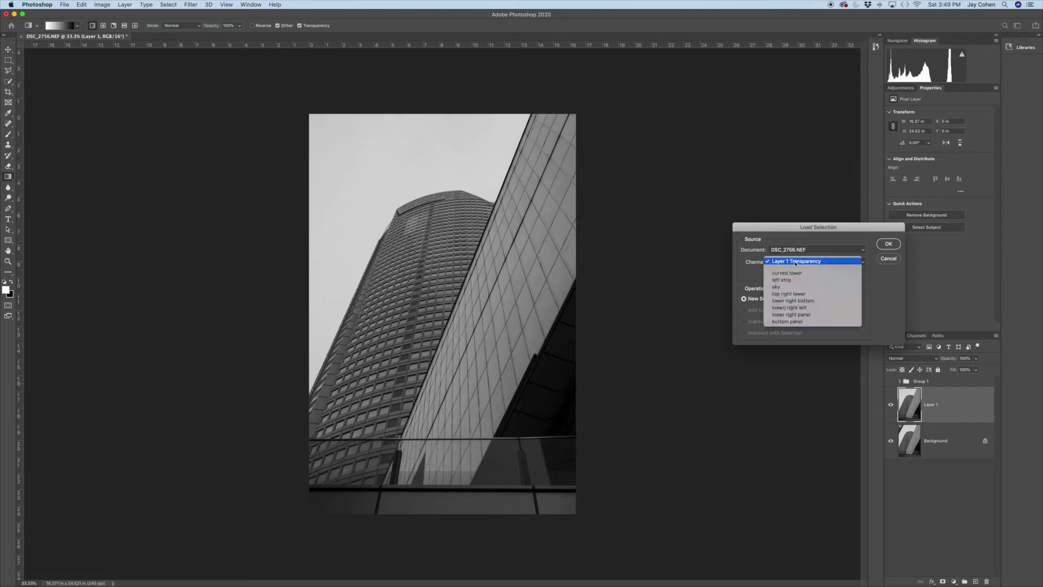
click(777, 287)
click(887, 244)
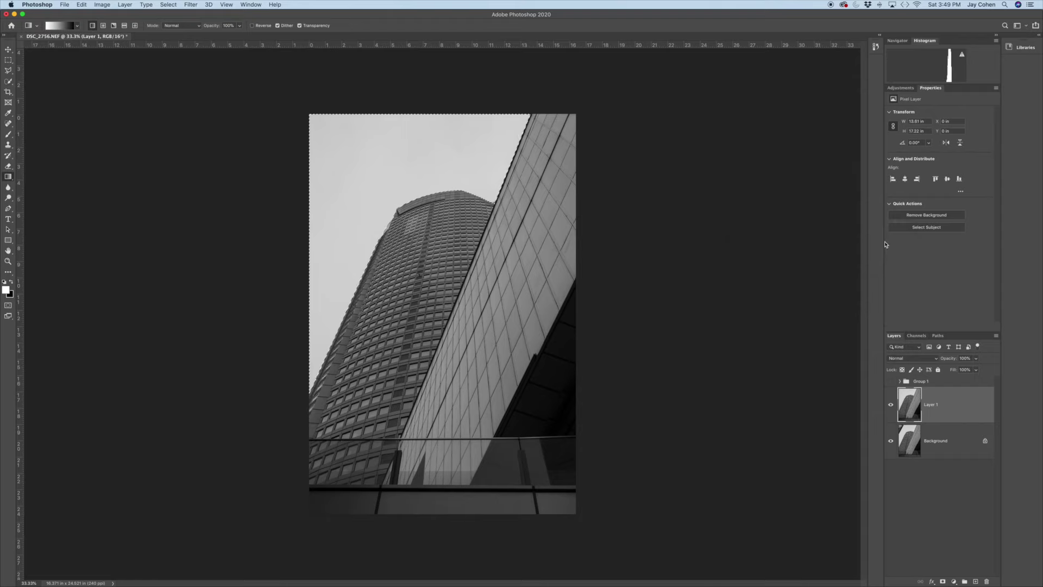
Add an Exposure layer set to -6.55 over the sky and toggle it to compare
click(894, 88)
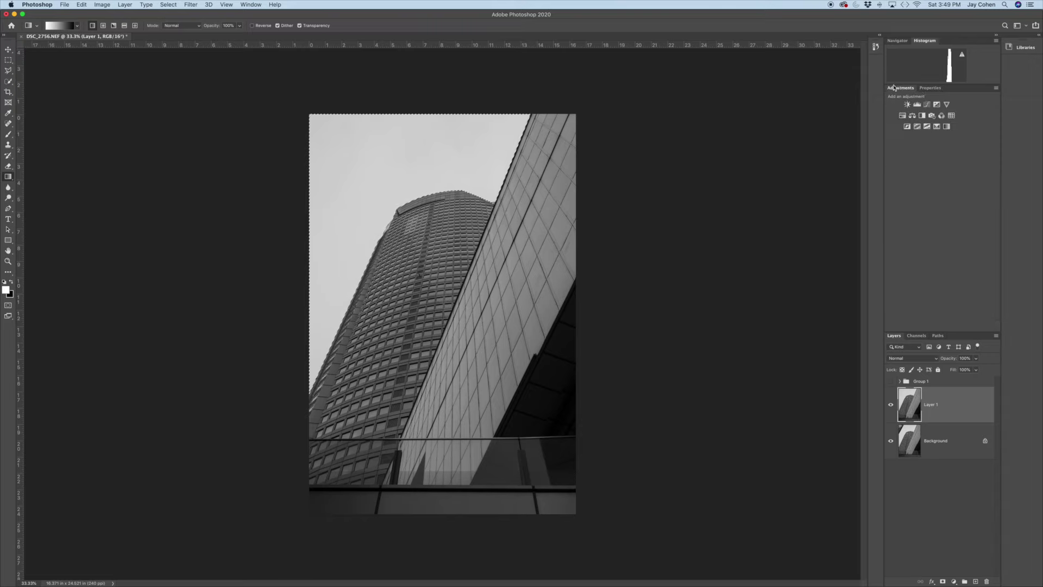
click(939, 111)
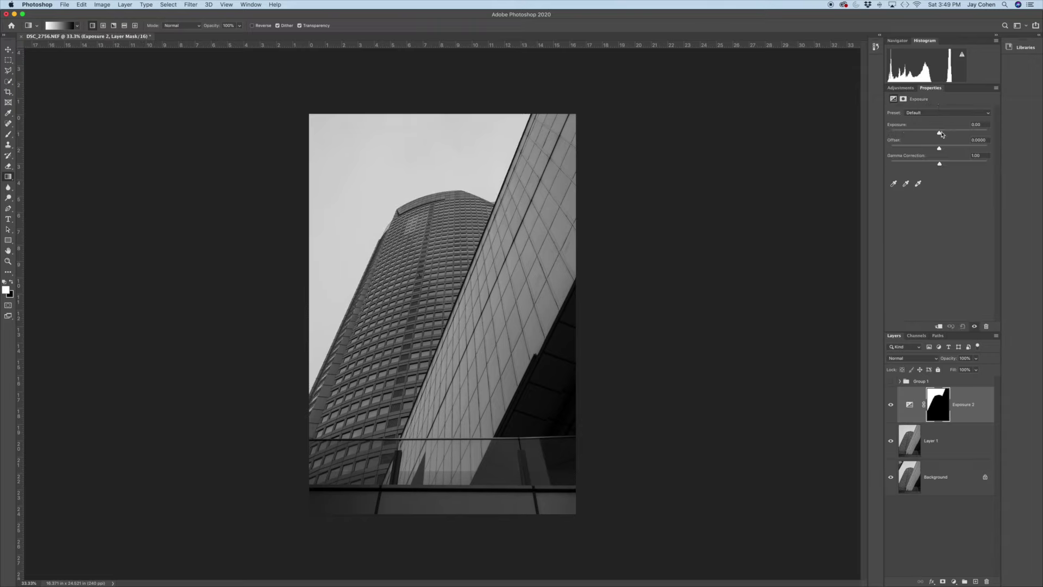
drag(939, 133, 908, 134)
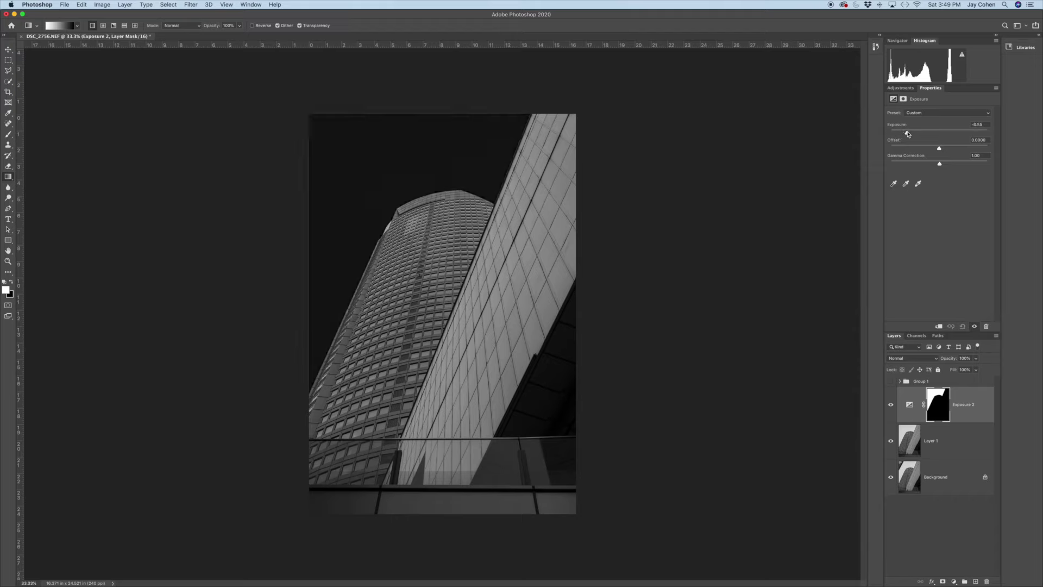
drag(907, 134, 908, 134)
click(890, 405)
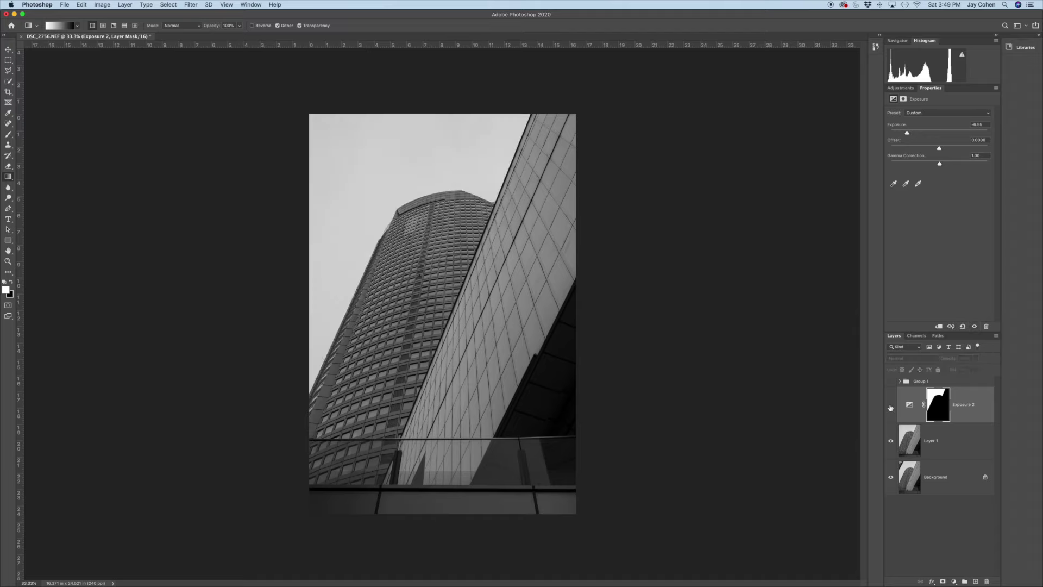
click(890, 405)
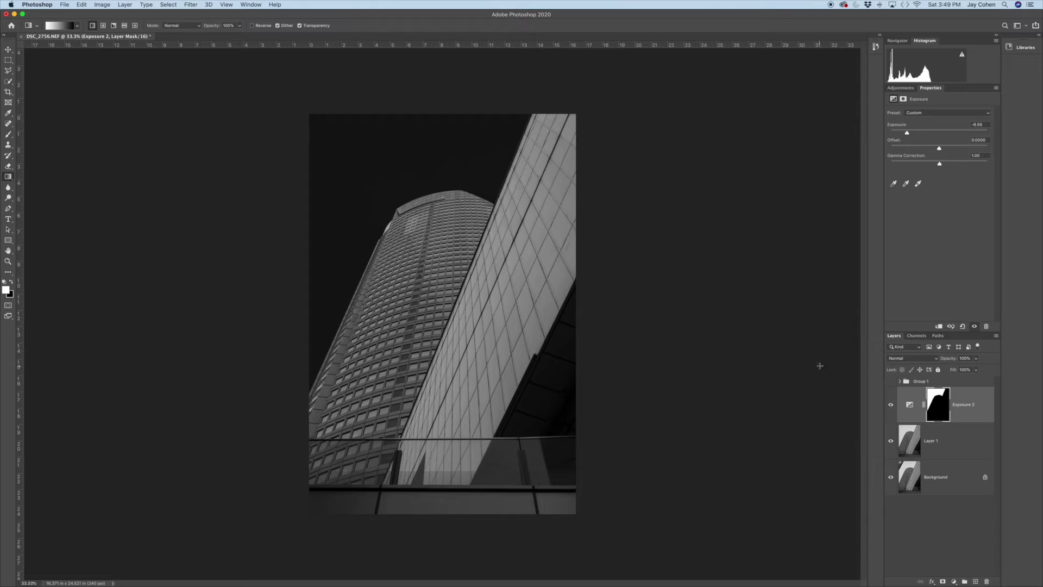
Load the saved 'curved tower' channel as a selection
click(168, 5)
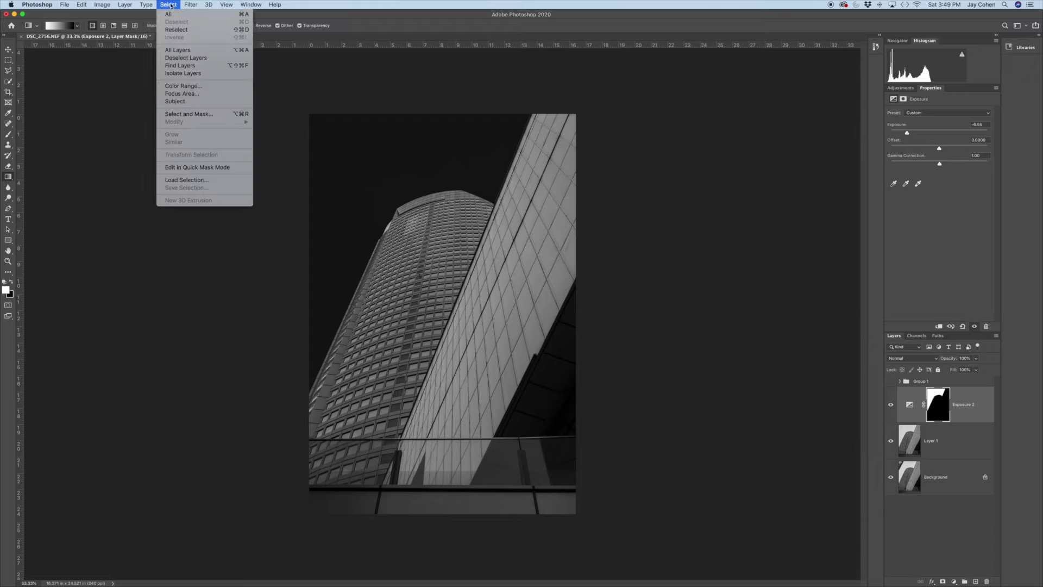
click(177, 181)
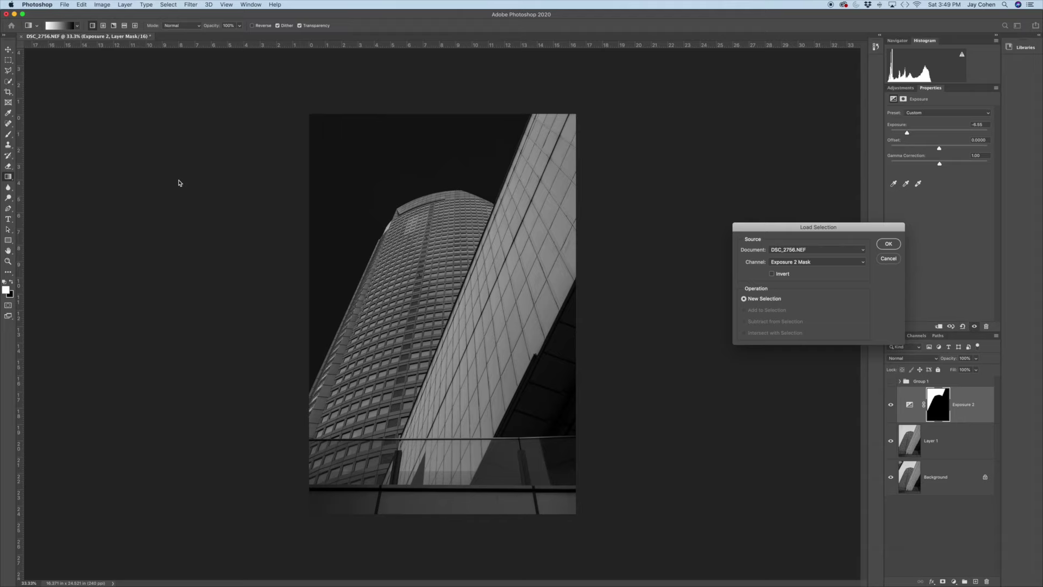
click(782, 266)
click(785, 276)
click(886, 244)
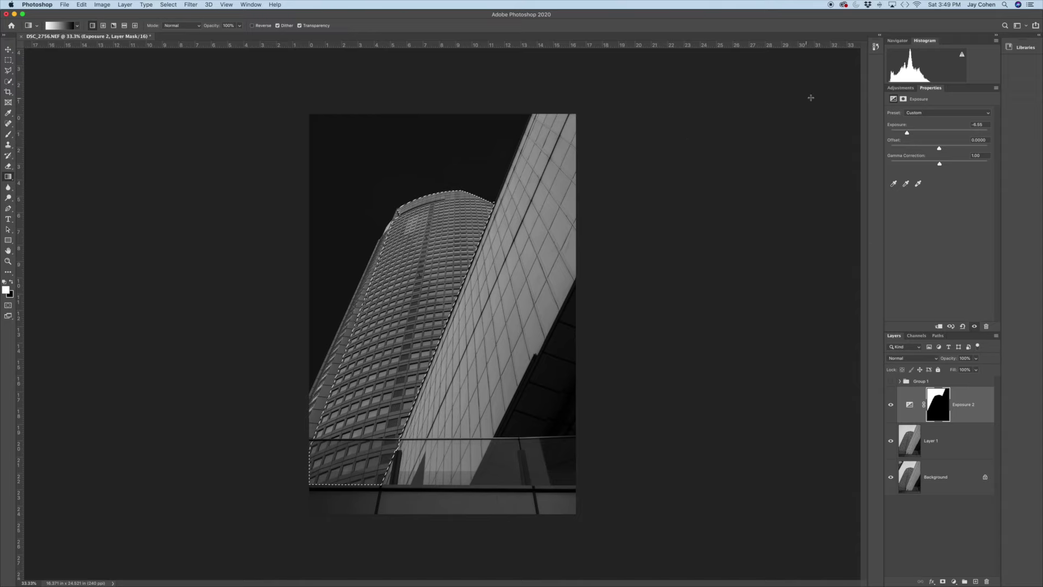
Add a Curves layer masked to the tower, raising a point to Input 69, Output 138
click(900, 87)
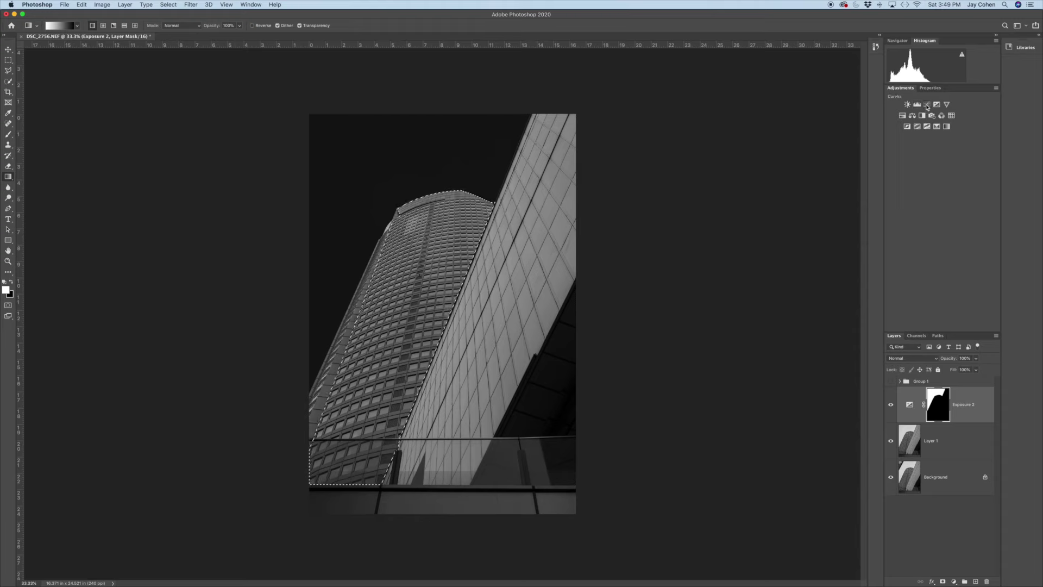
click(926, 104)
drag(938, 183, 922, 167)
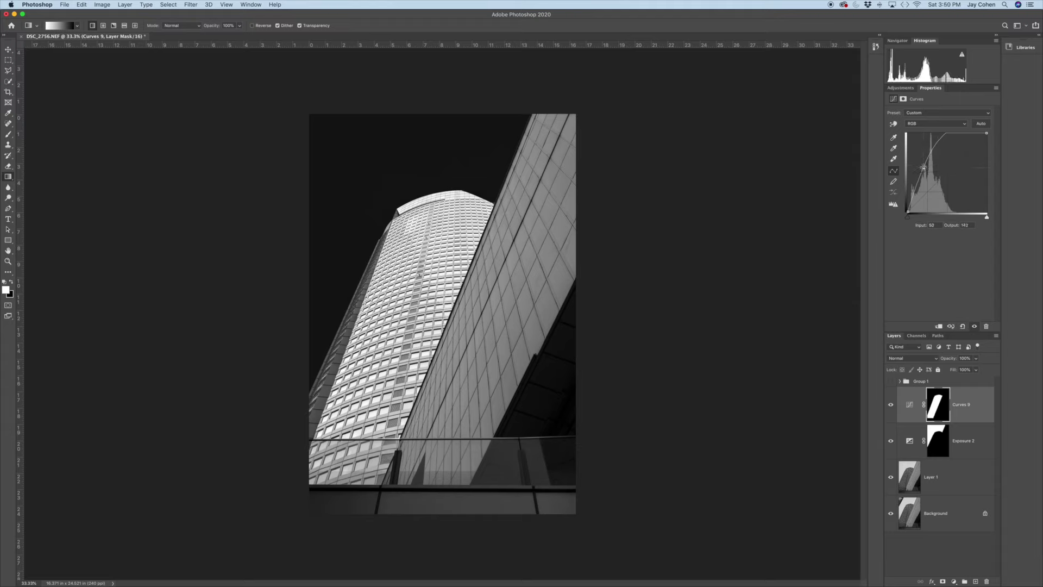
click(168, 5)
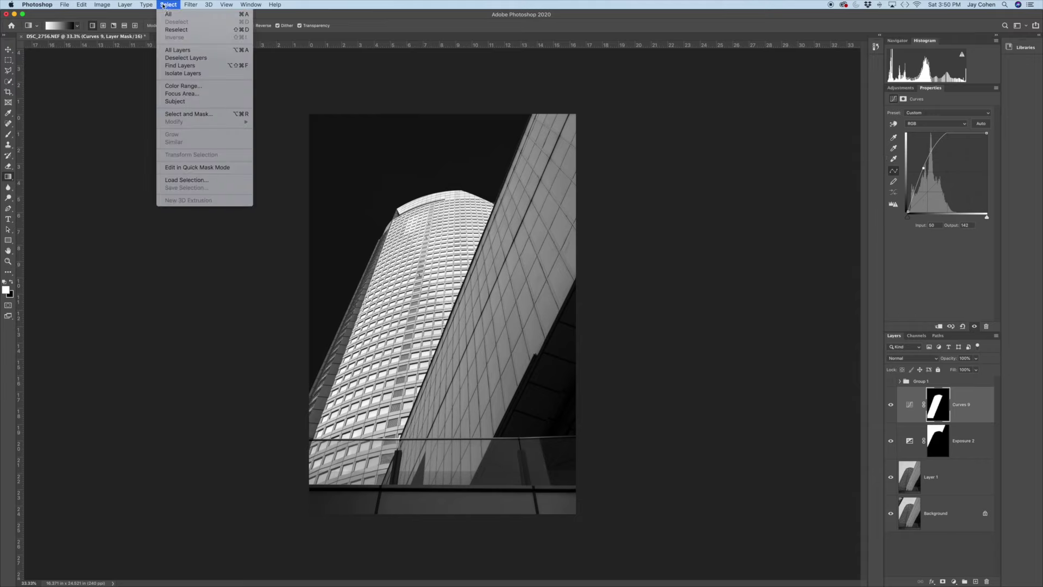
Reselect the tower and draw a reflected gradient across the Curves 9 mask
click(173, 30)
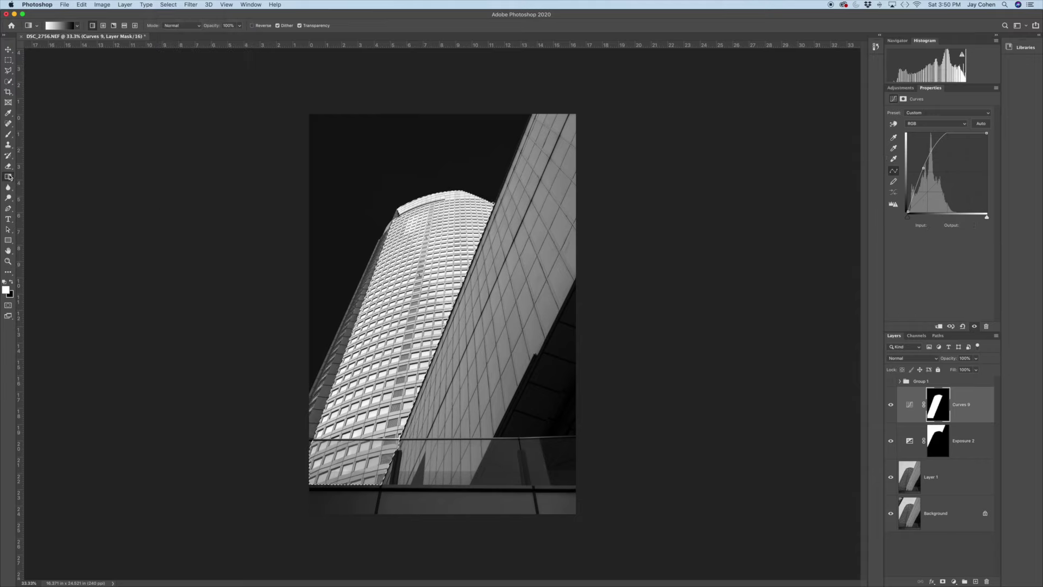
click(124, 26)
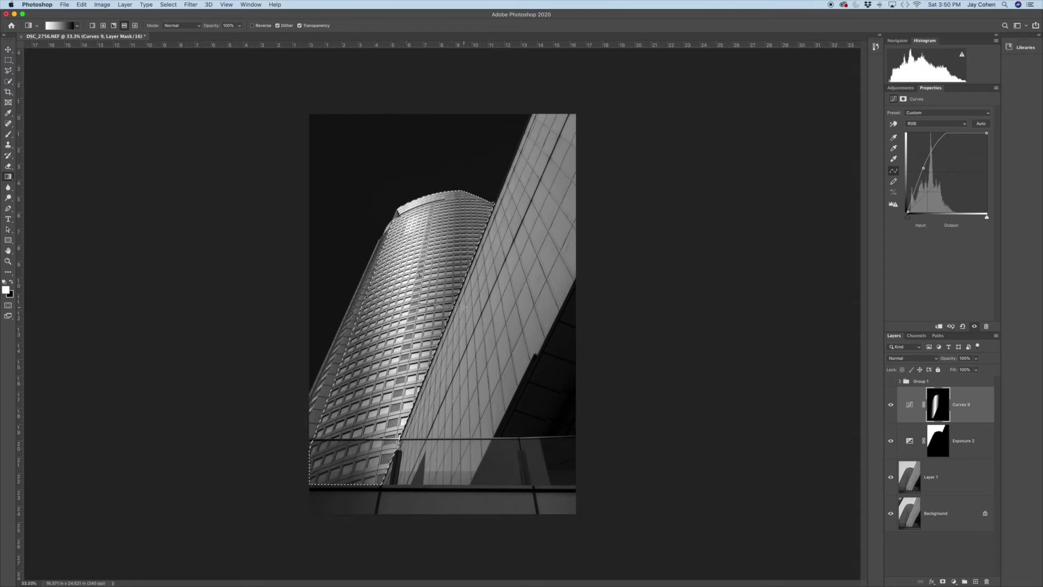
drag(463, 307, 462, 307)
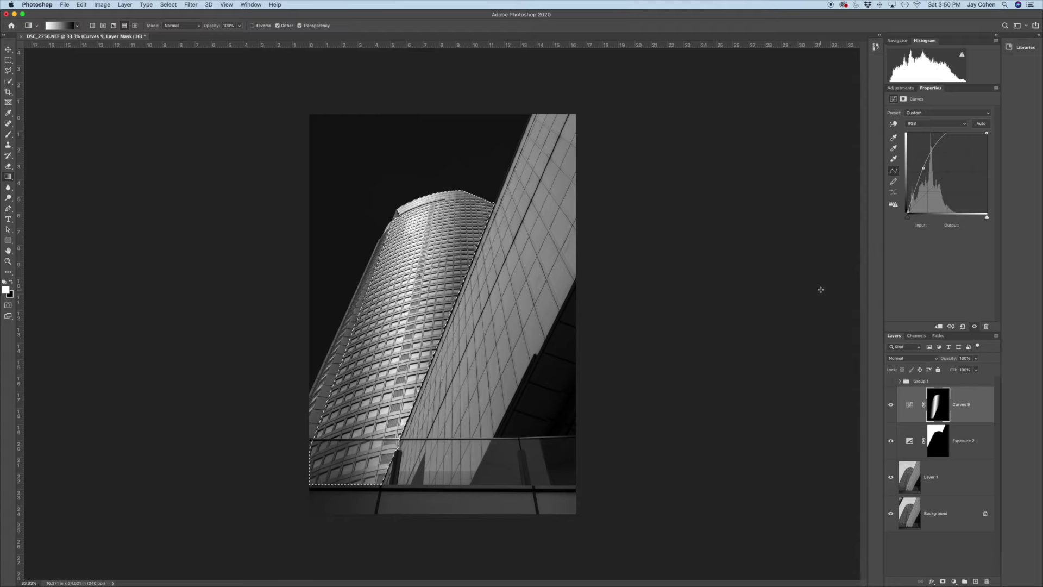
click(901, 88)
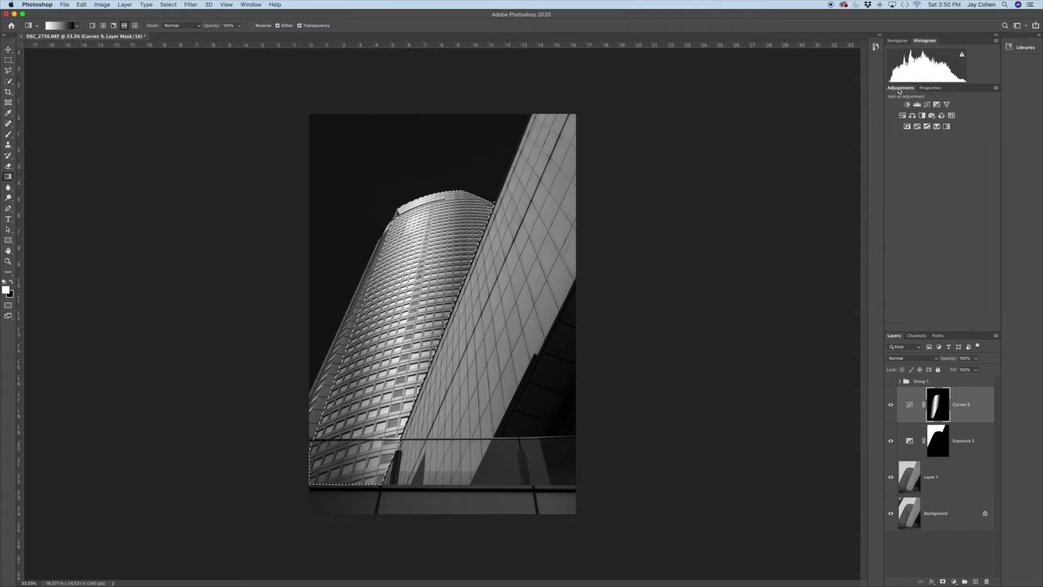
Add Curves 10 with a lowered curve point, then reselect the curved tower
click(928, 105)
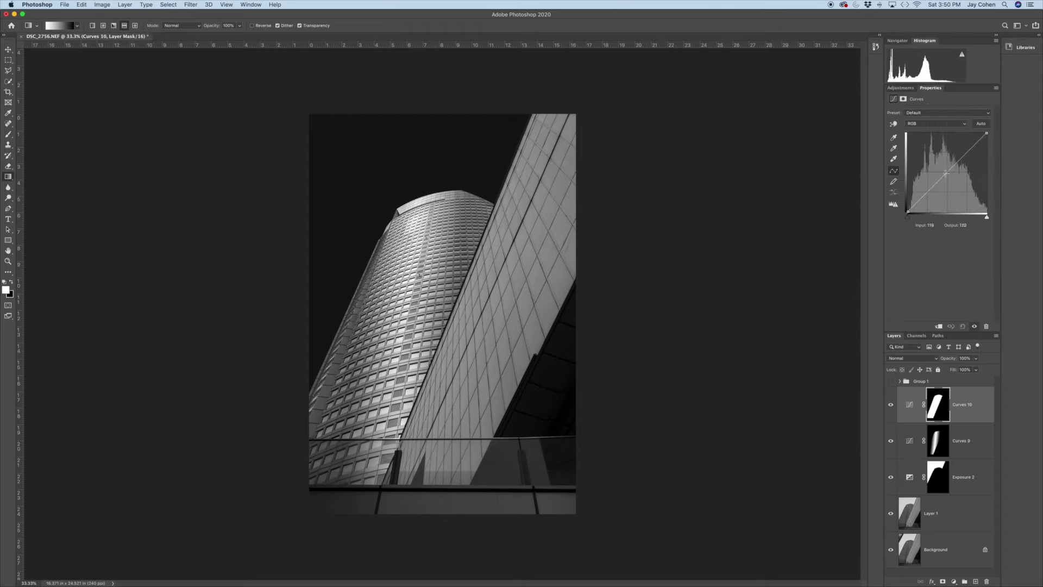
drag(948, 171, 952, 193)
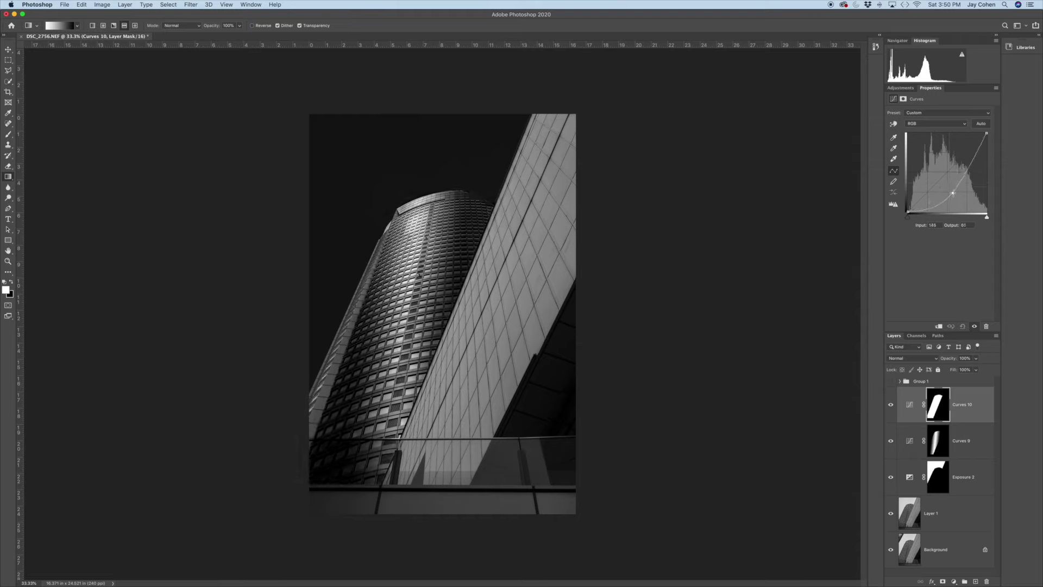
click(161, 5)
click(174, 30)
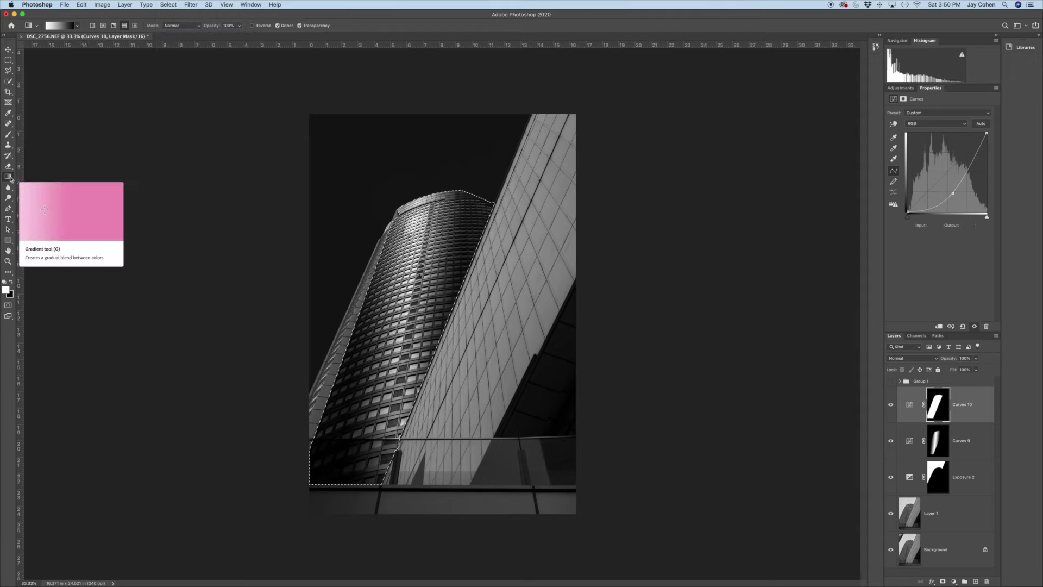
Swap colours, redraw the gradient on the Curves 10 mask until the falloff looks right, and deselect
click(11, 282)
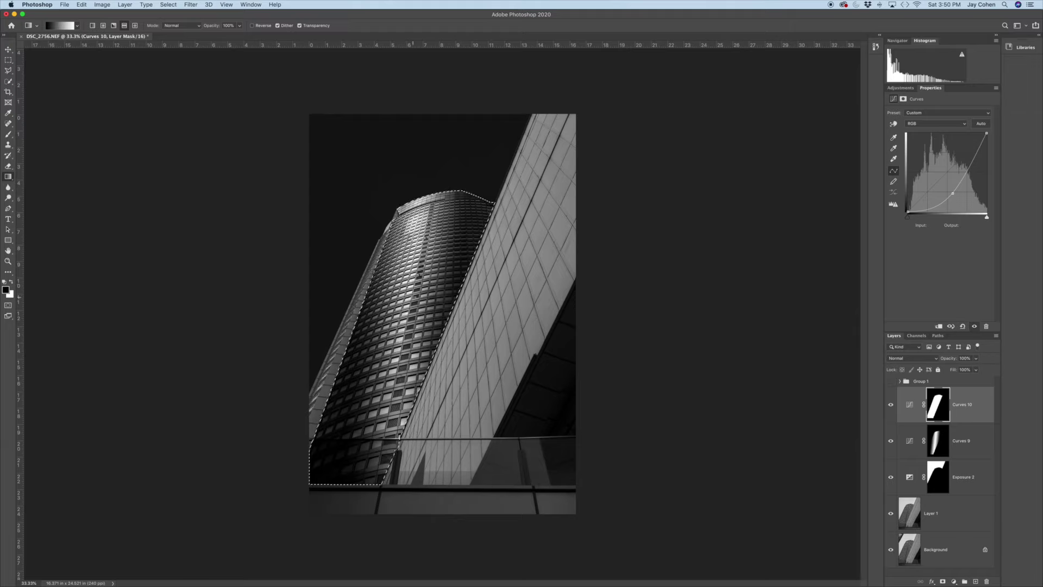
drag(411, 297, 459, 300)
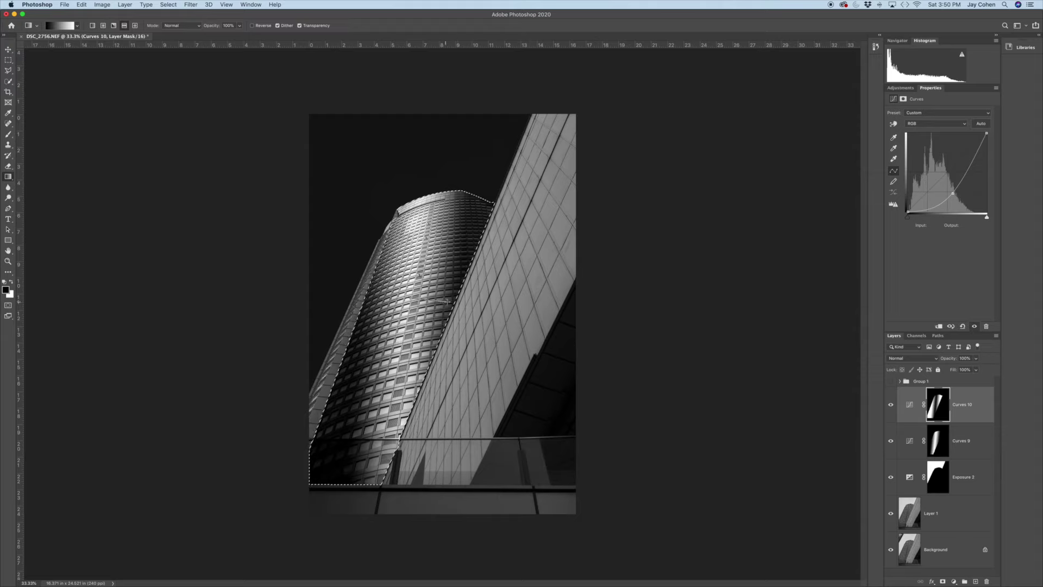
drag(444, 300, 455, 300)
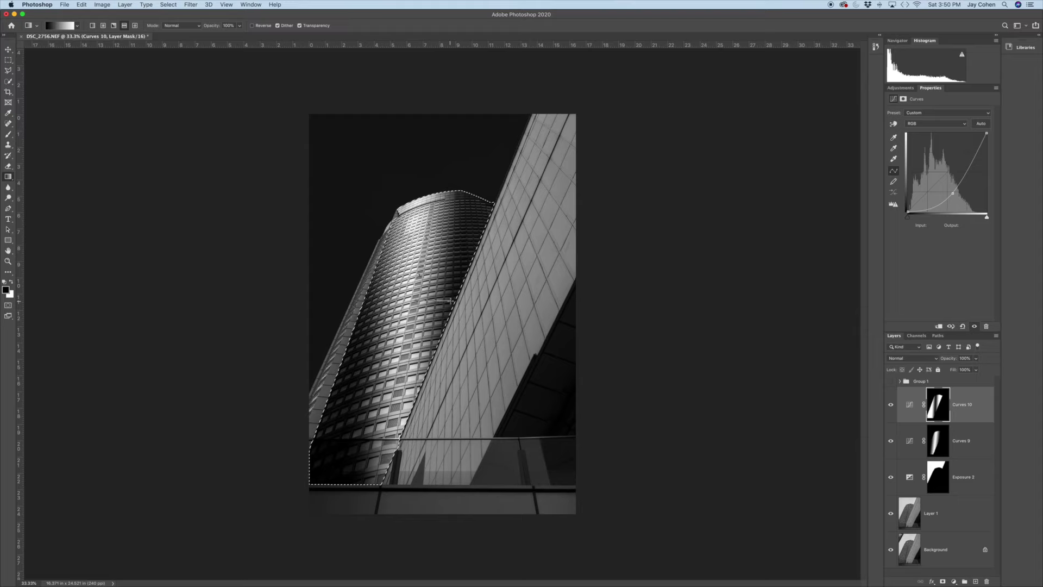
drag(450, 300, 452, 300)
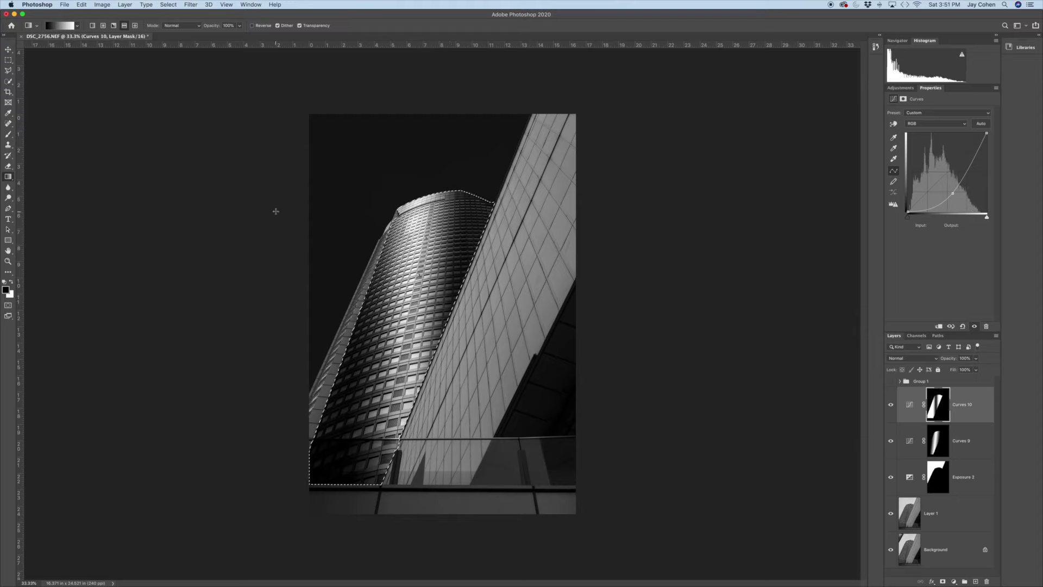
key(super+d)
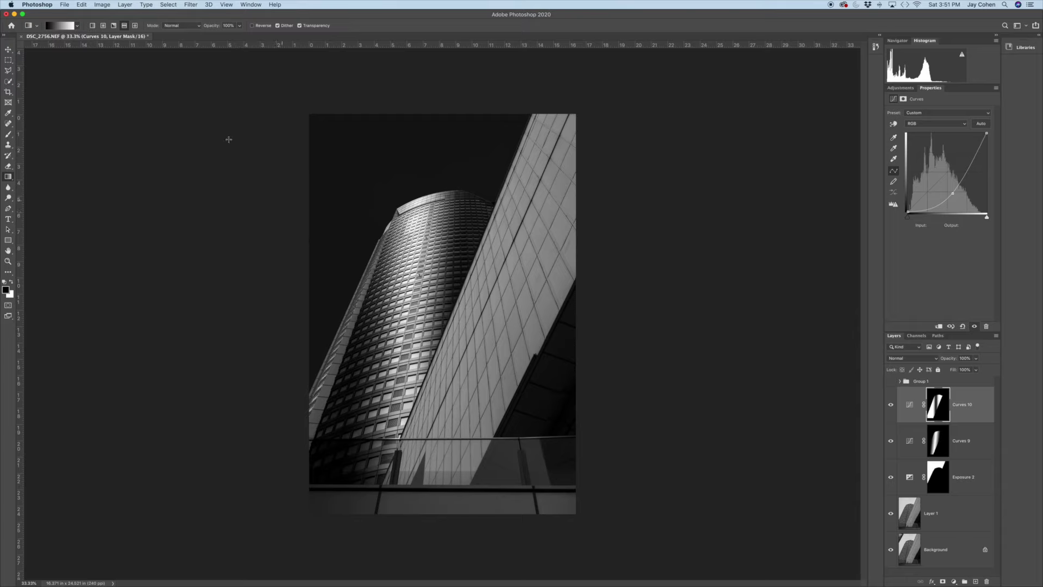
Load the saved 'left strip' channel as a selection
click(194, 5)
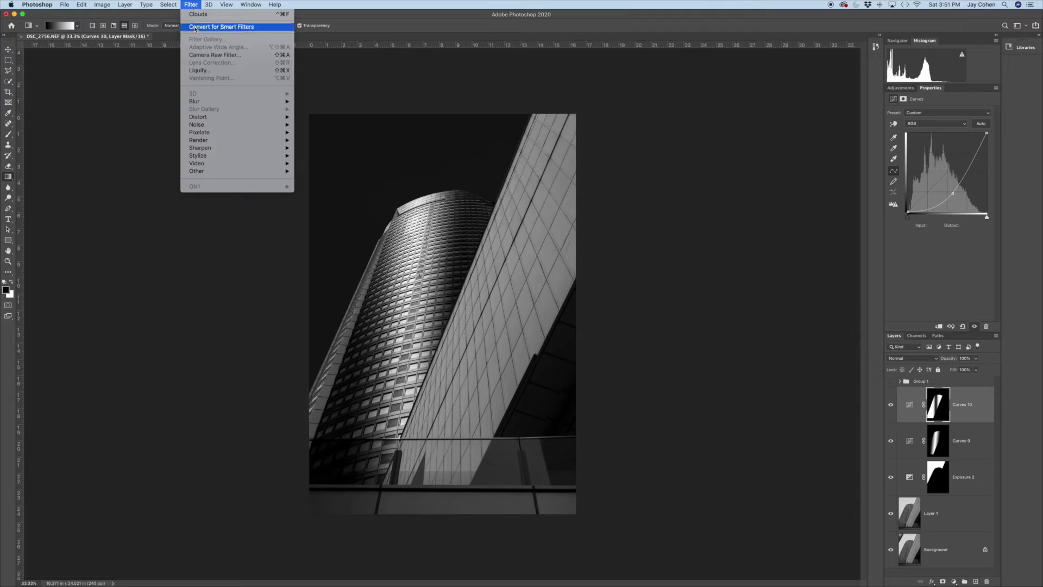
mouse_move(178, 7)
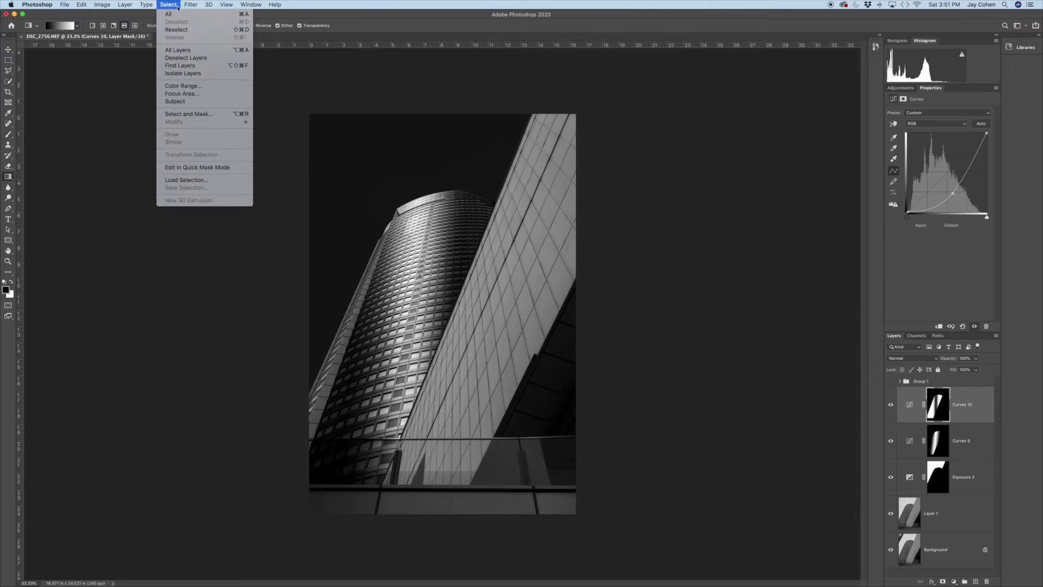
click(188, 180)
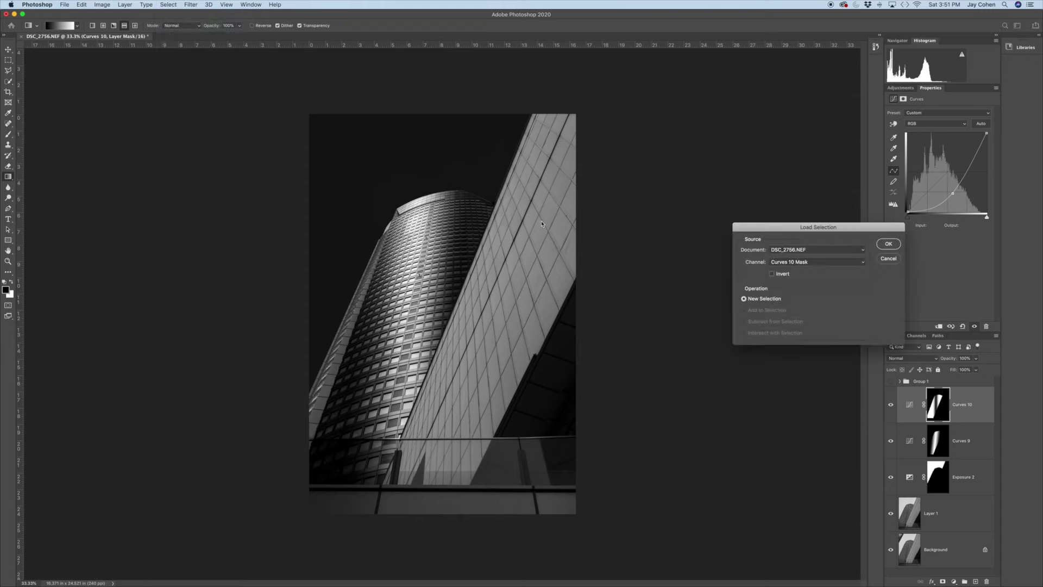
click(777, 262)
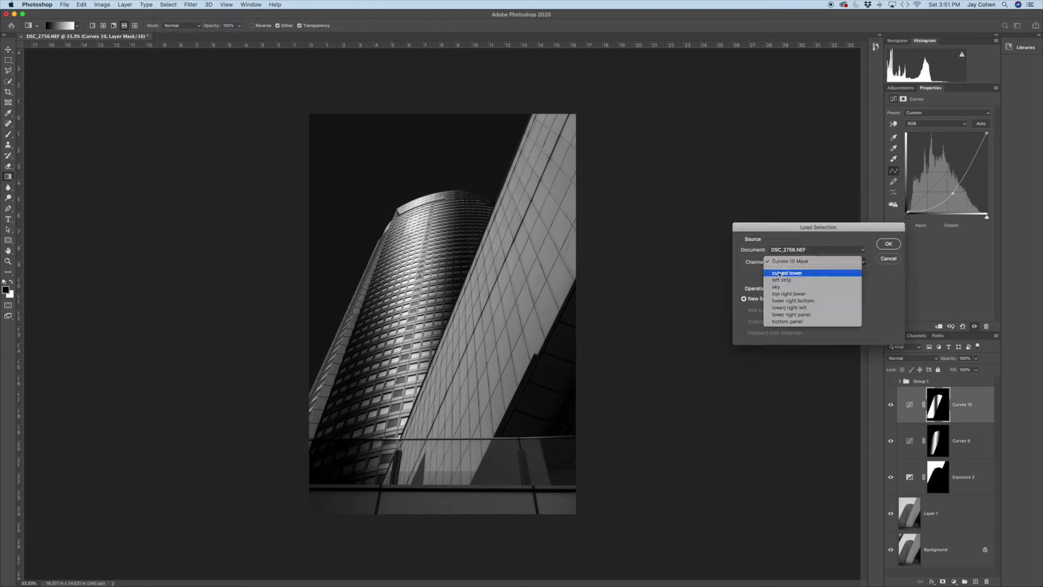
click(781, 281)
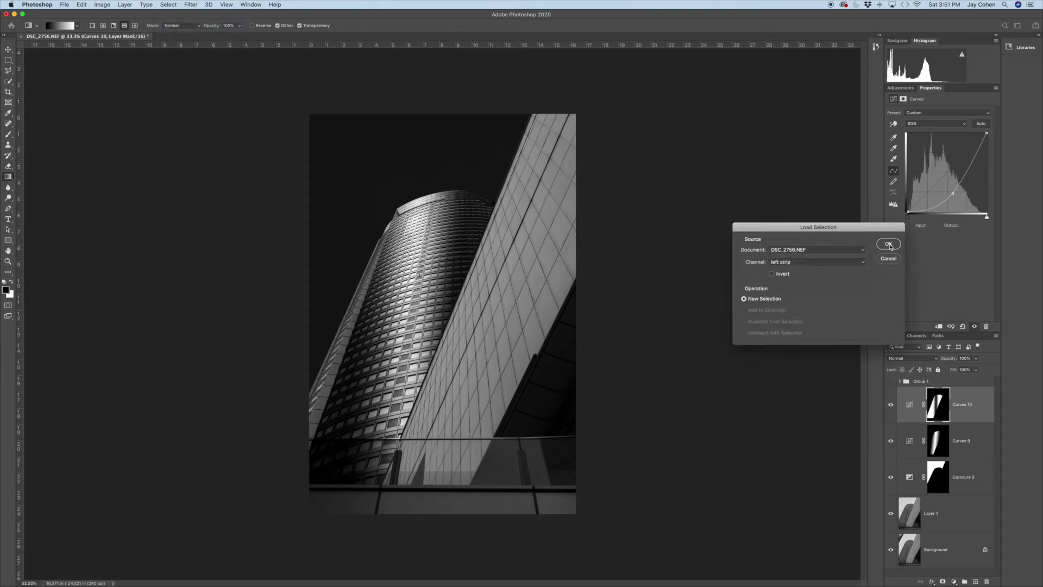
click(888, 244)
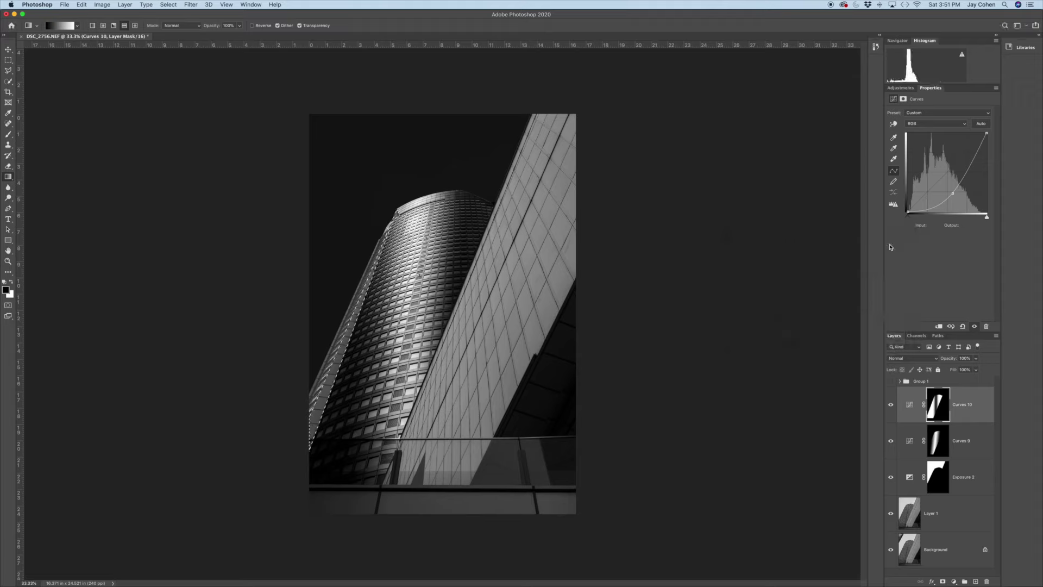
Add Curves 11 masked to the left strip with a raised curve
click(901, 88)
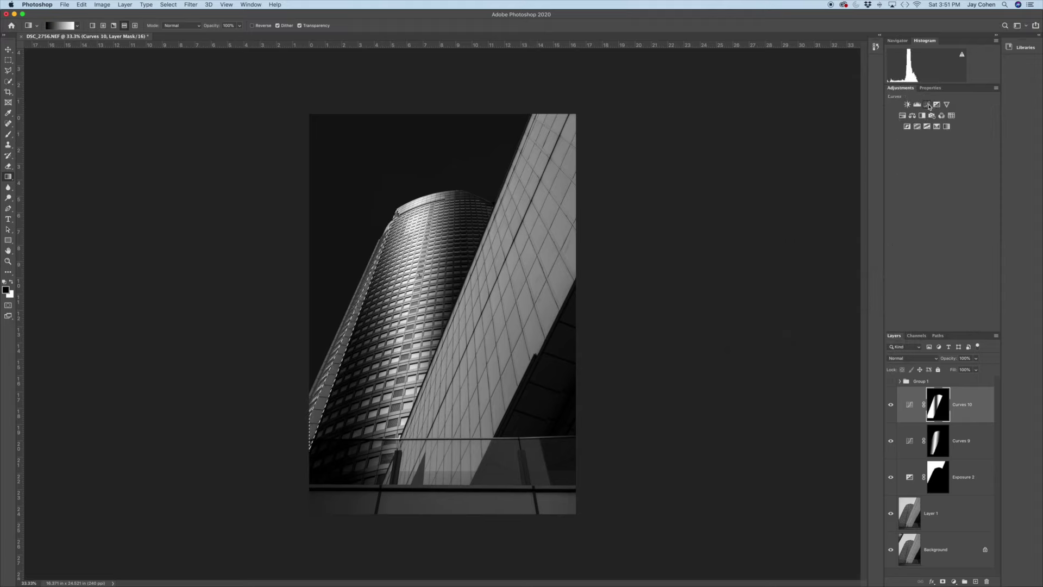
click(913, 106)
drag(935, 181, 929, 170)
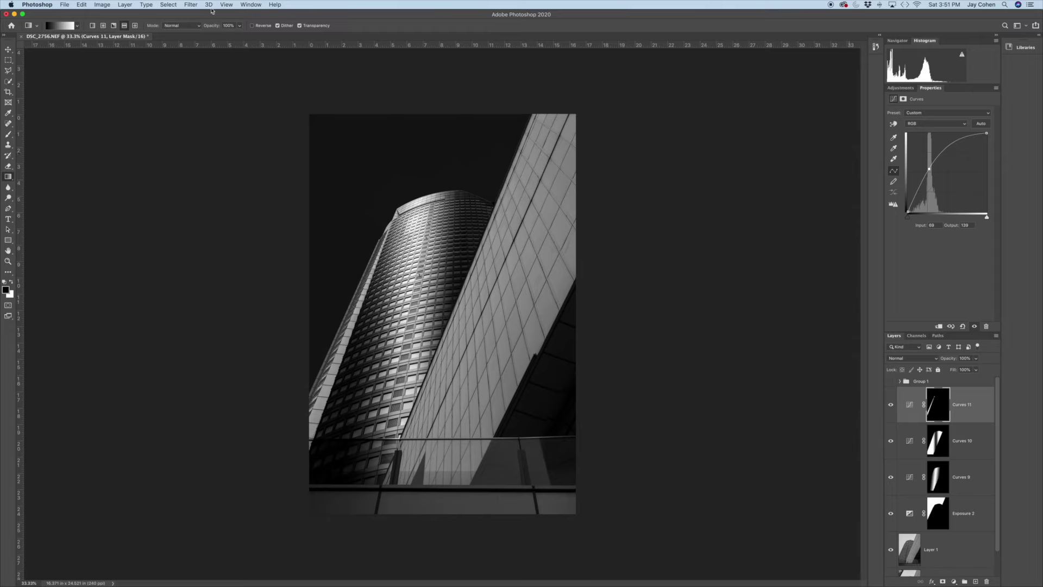
Reselect the strip, fade the Curves 11 mask with a white gradient, and deselect
click(170, 5)
click(175, 30)
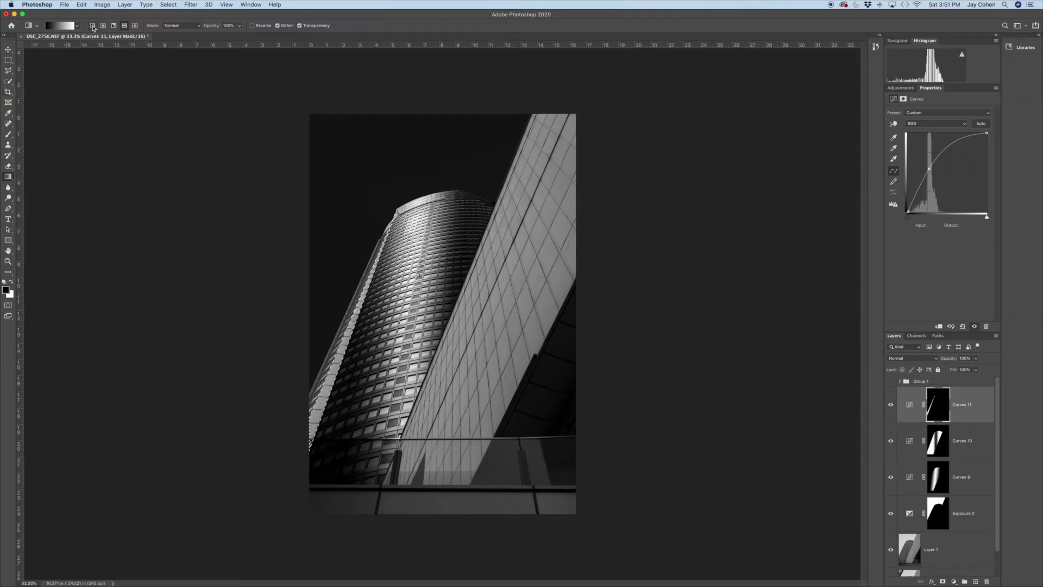
click(11, 281)
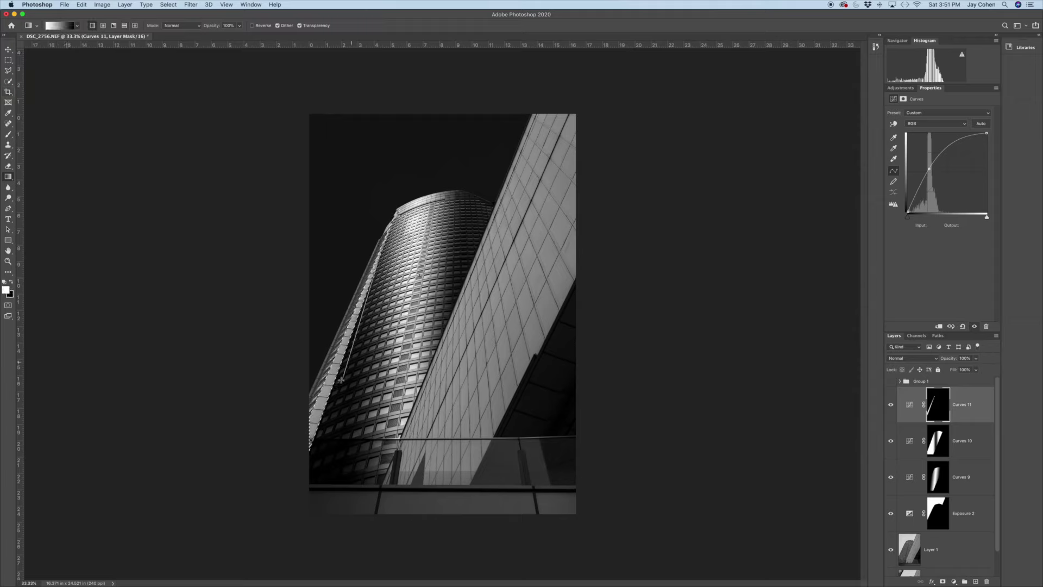
drag(326, 394, 328, 383)
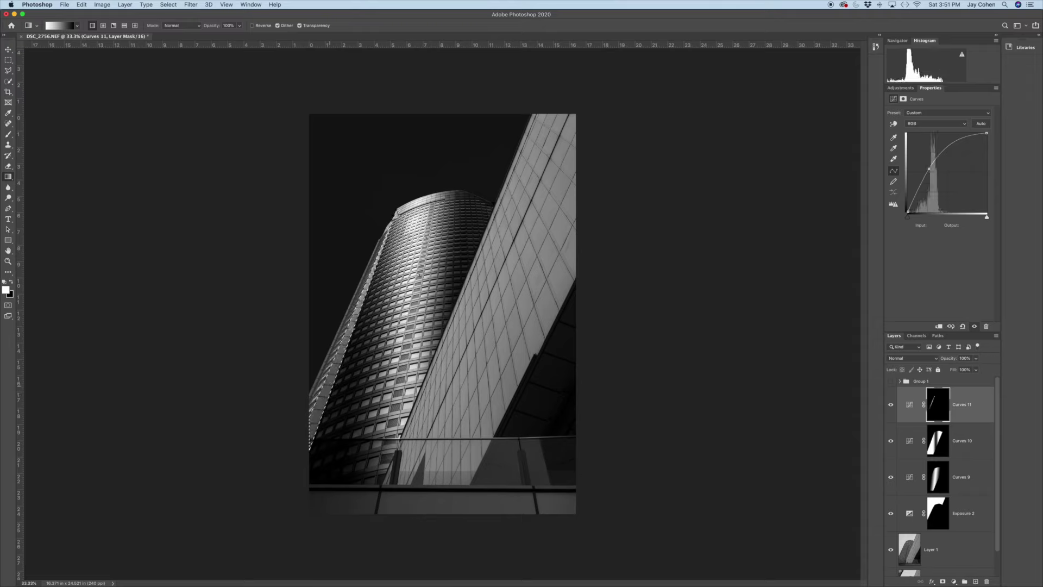
key(super+d)
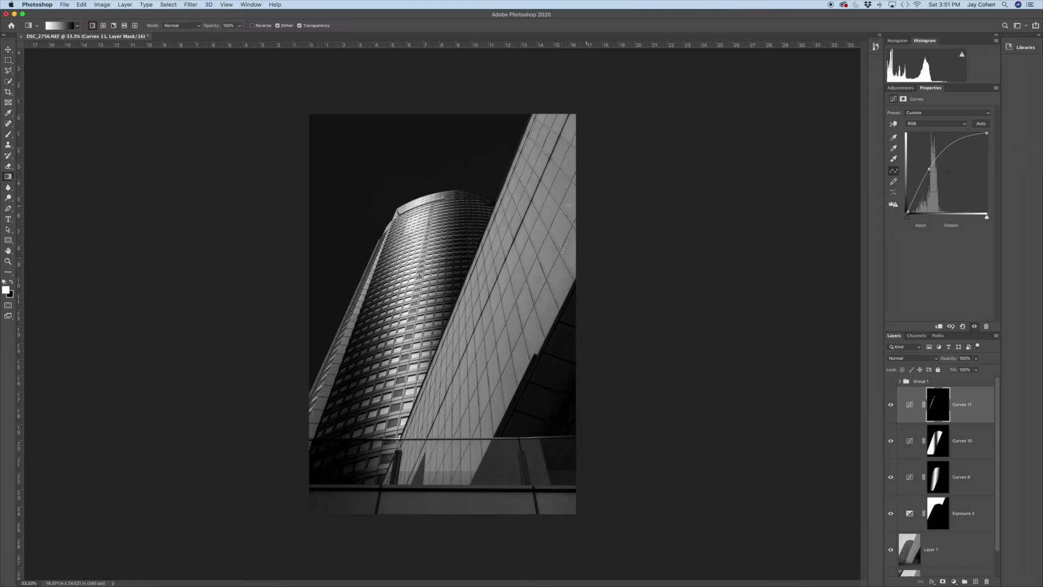
Load the saved 'lower right panel' channel as a selection
click(167, 5)
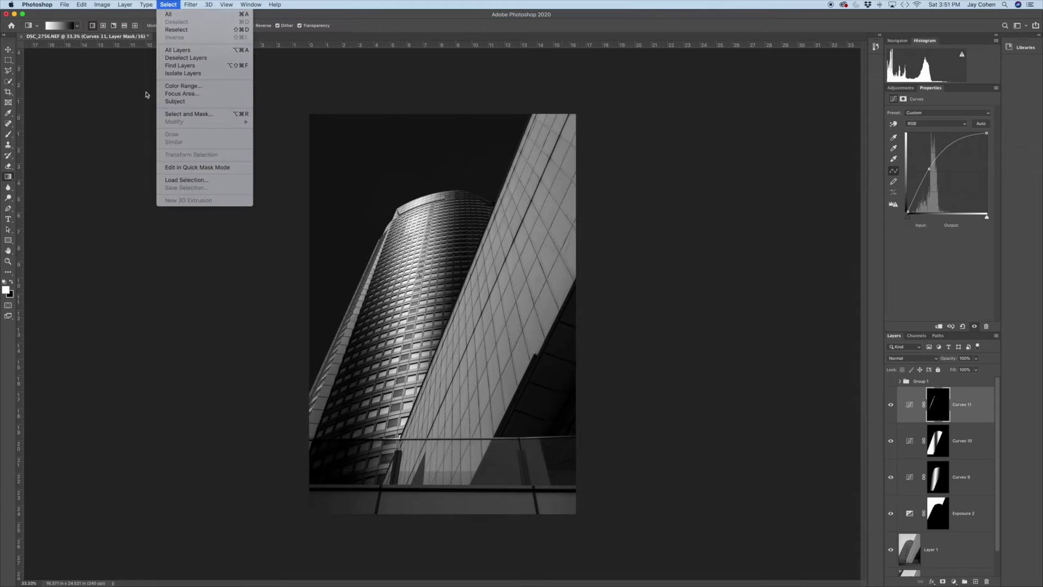
click(180, 180)
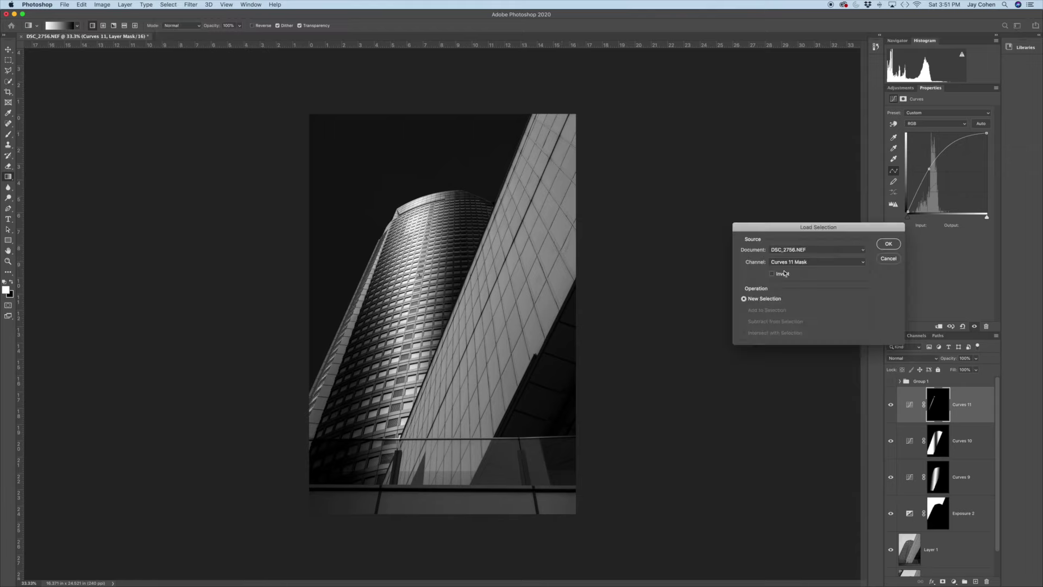
click(784, 261)
key(Down)
key(Down)
key(Down)
key(Down)
key(Down)
key(Down)
key(Down)
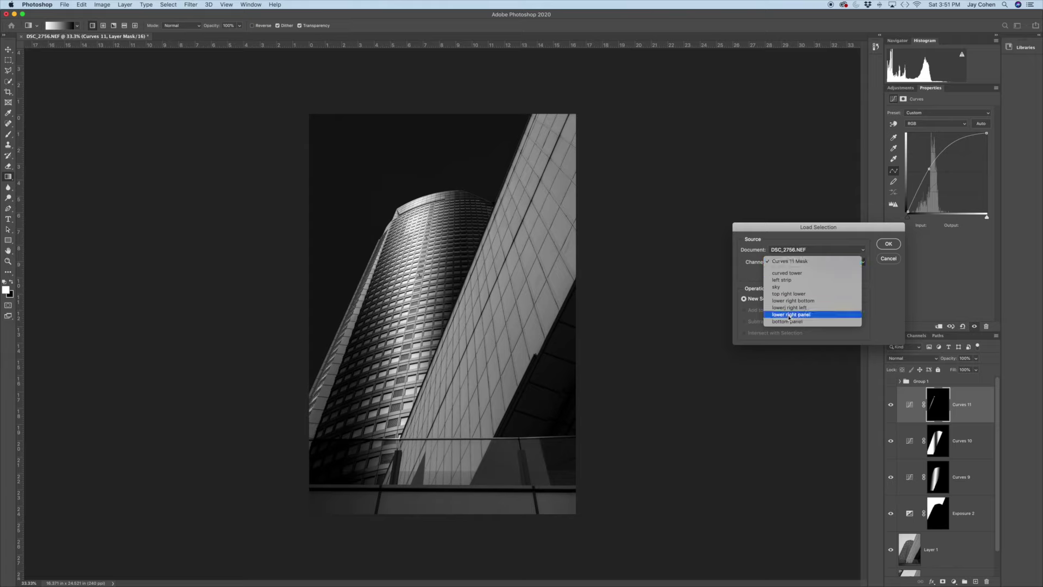
key(Return)
click(886, 245)
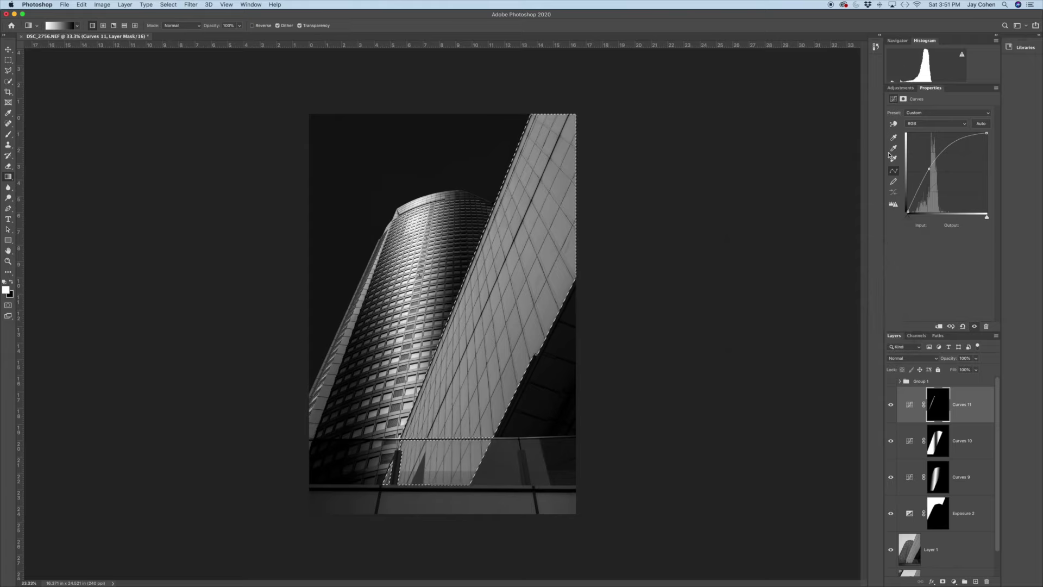
Add a raised Curves 12, reselect the panel, and fade its mask toward the top
click(900, 88)
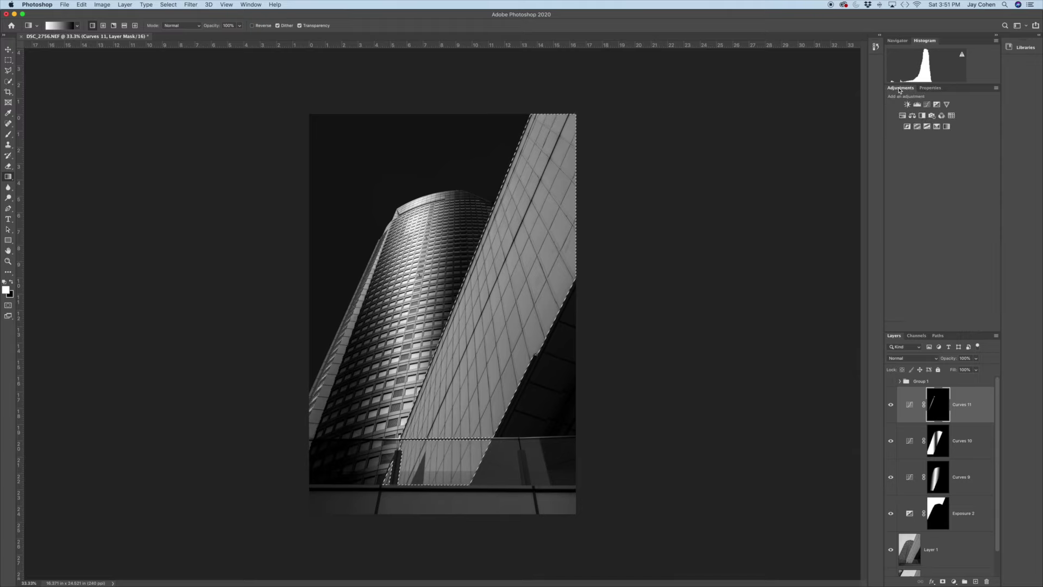
click(926, 104)
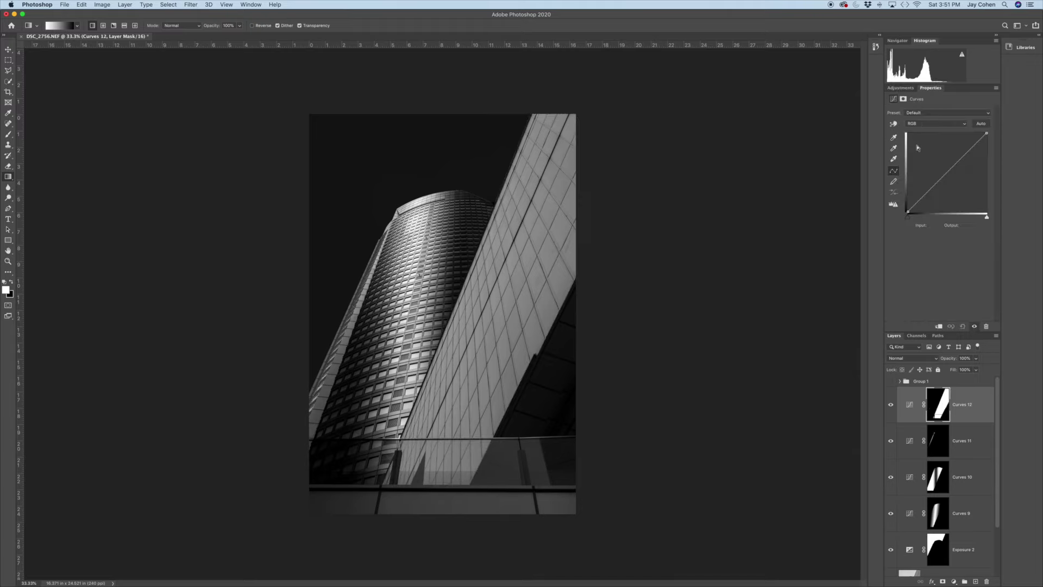
drag(944, 175, 934, 163)
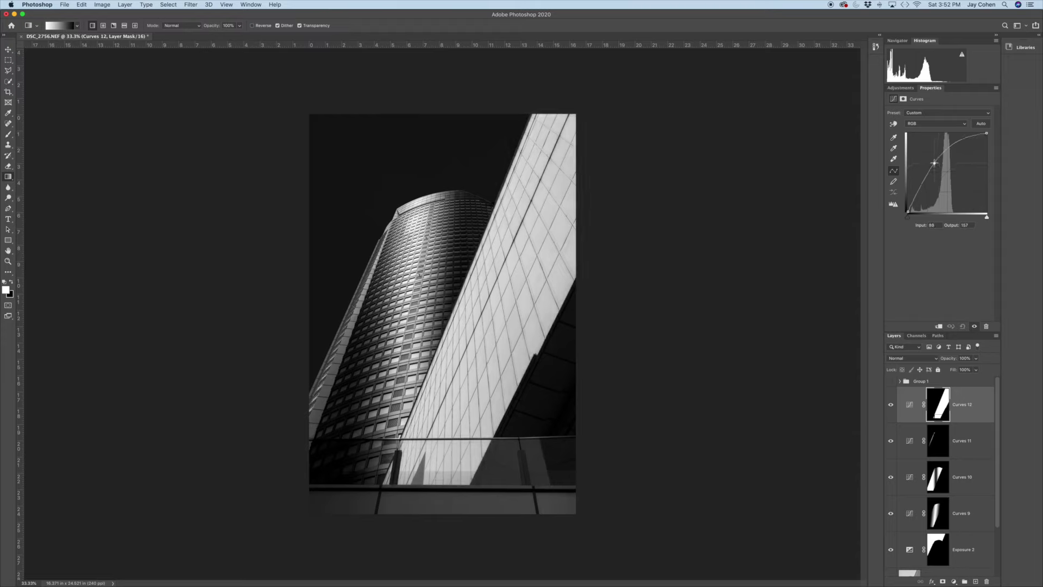
click(174, 5)
click(172, 31)
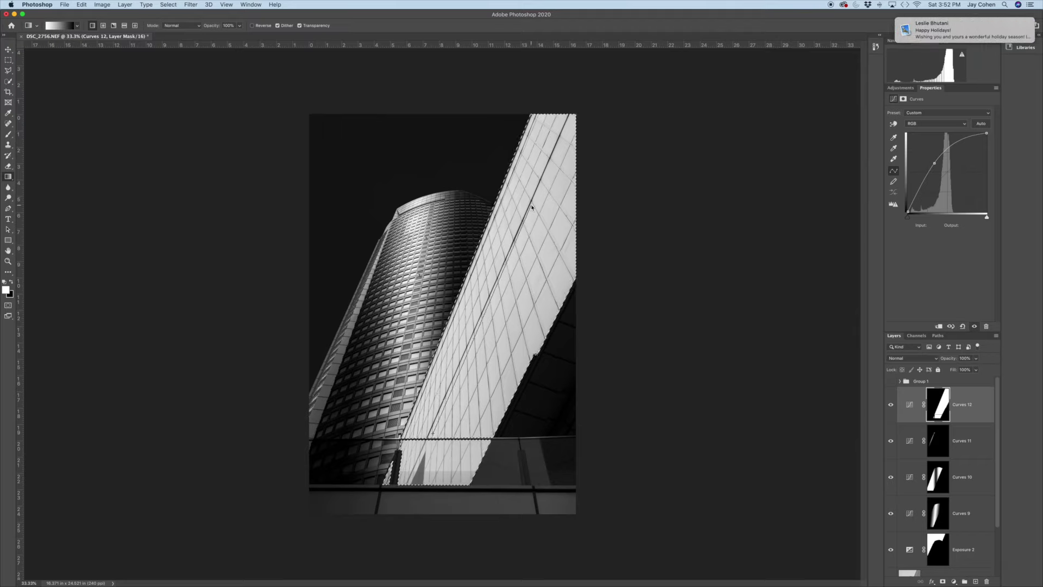
drag(531, 304, 531, 204)
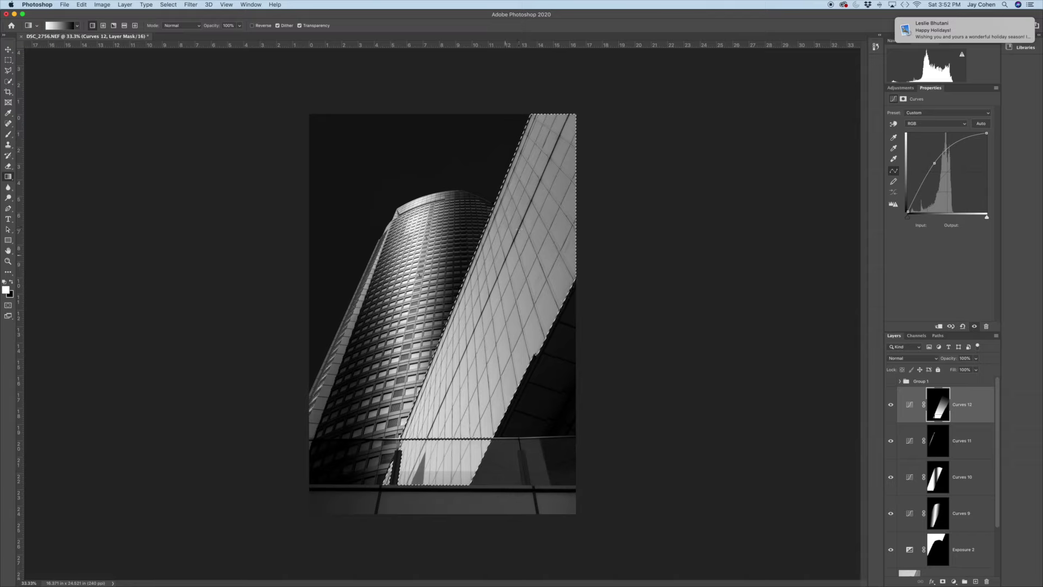
Add Curves 13 masked to the facade with its midpoint pulled down
click(900, 88)
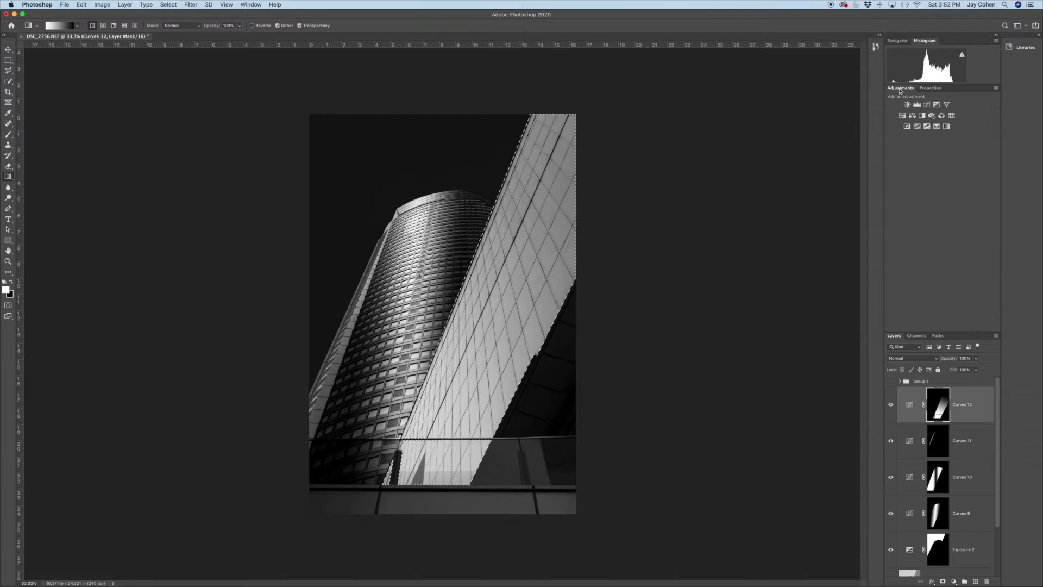
click(927, 105)
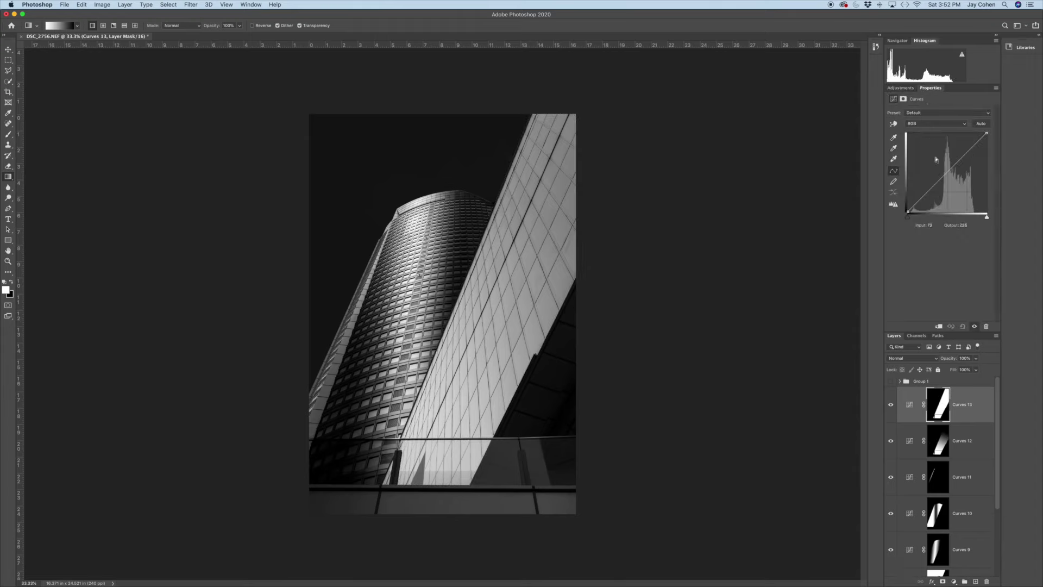
drag(946, 172, 954, 189)
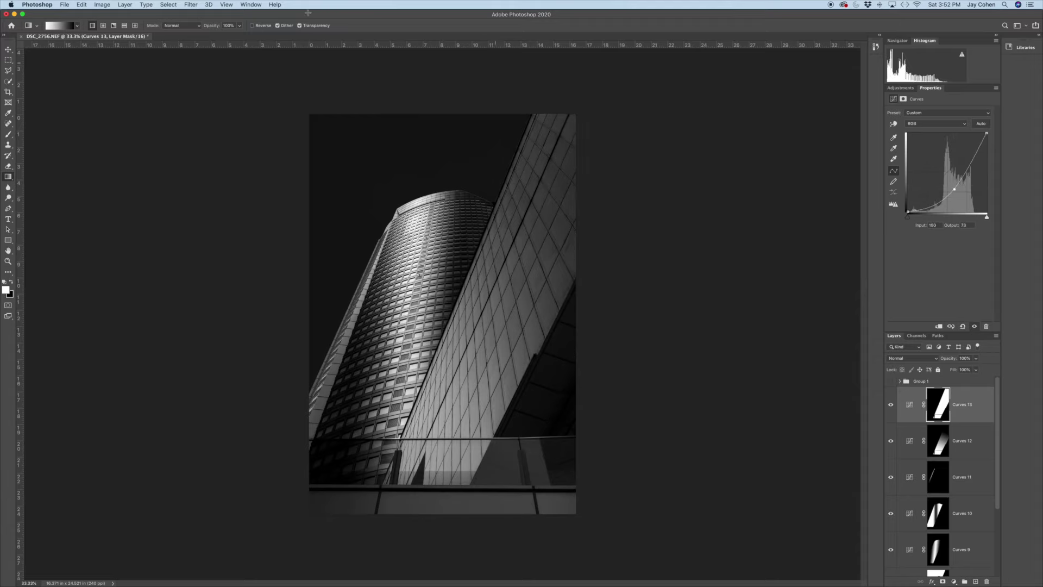
Reselect the facade, grade the Curves 13 mask from upper right to lower left, and deselect
click(170, 5)
click(172, 28)
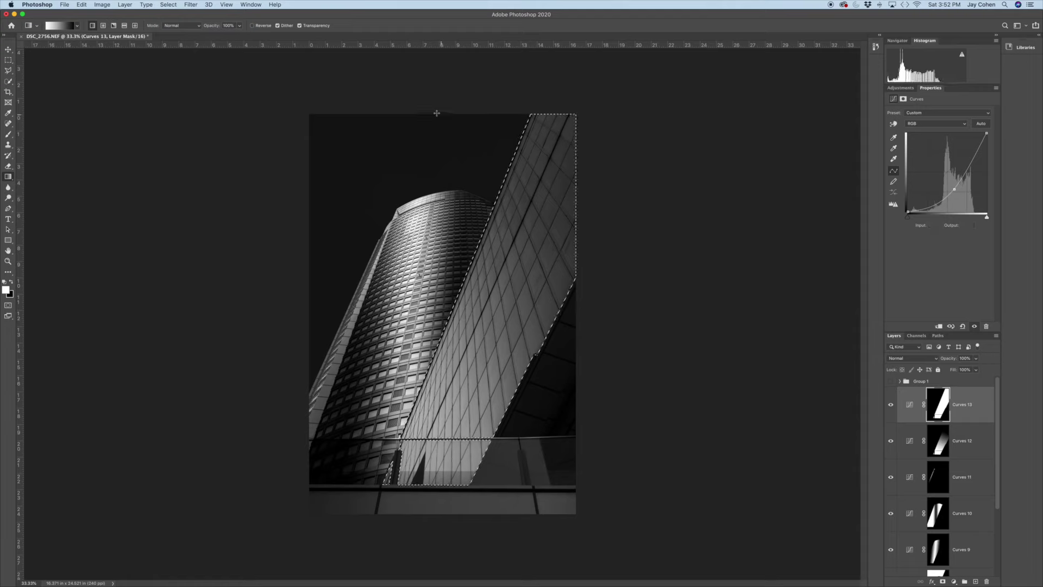
drag(574, 163, 470, 395)
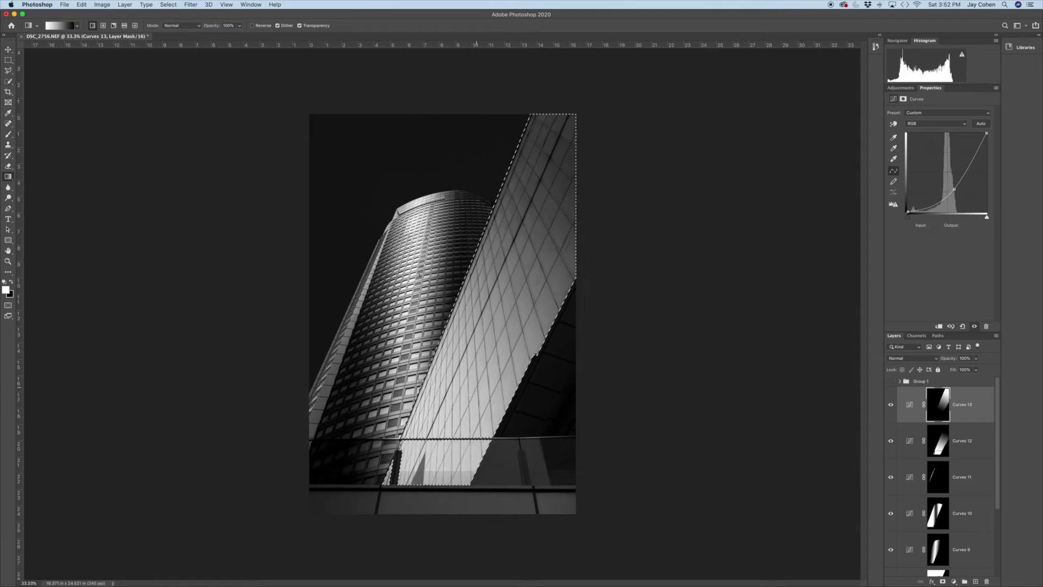
drag(511, 267, 438, 426)
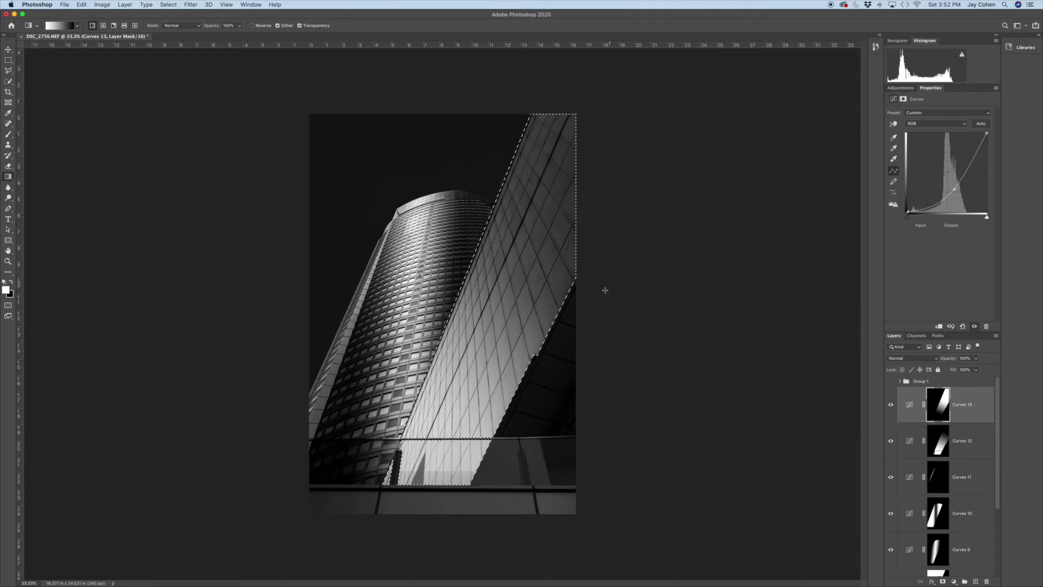
key(super+d)
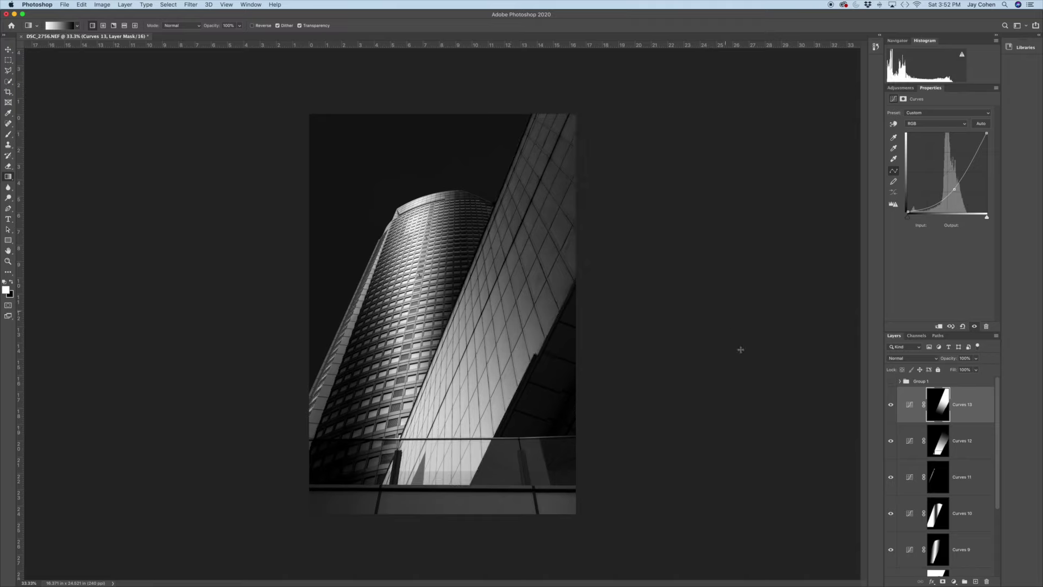
Hide and show Curves 13 and Curves 12 to compare before and after
click(891, 405)
click(890, 436)
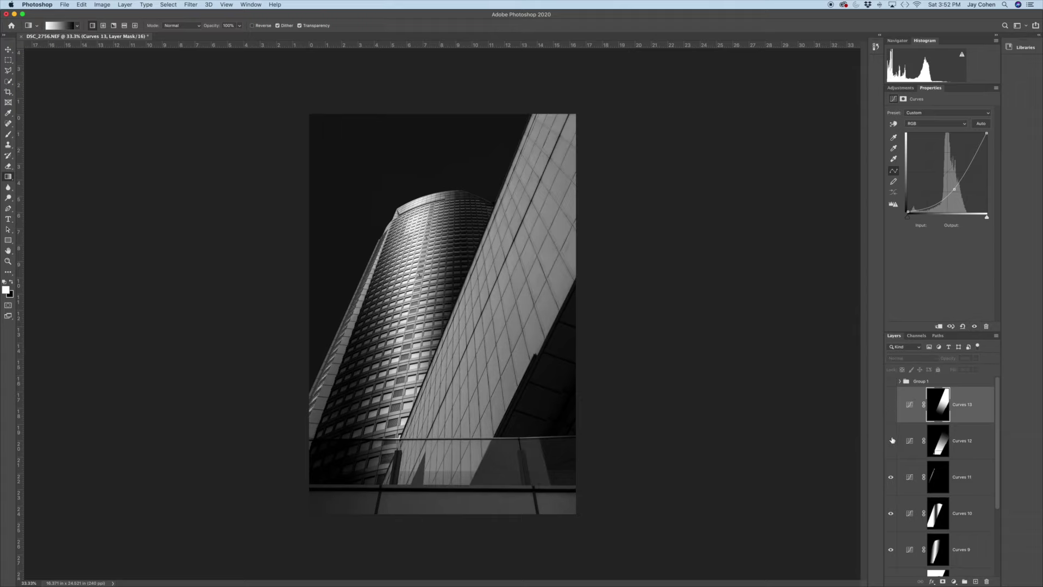
click(891, 405)
click(891, 435)
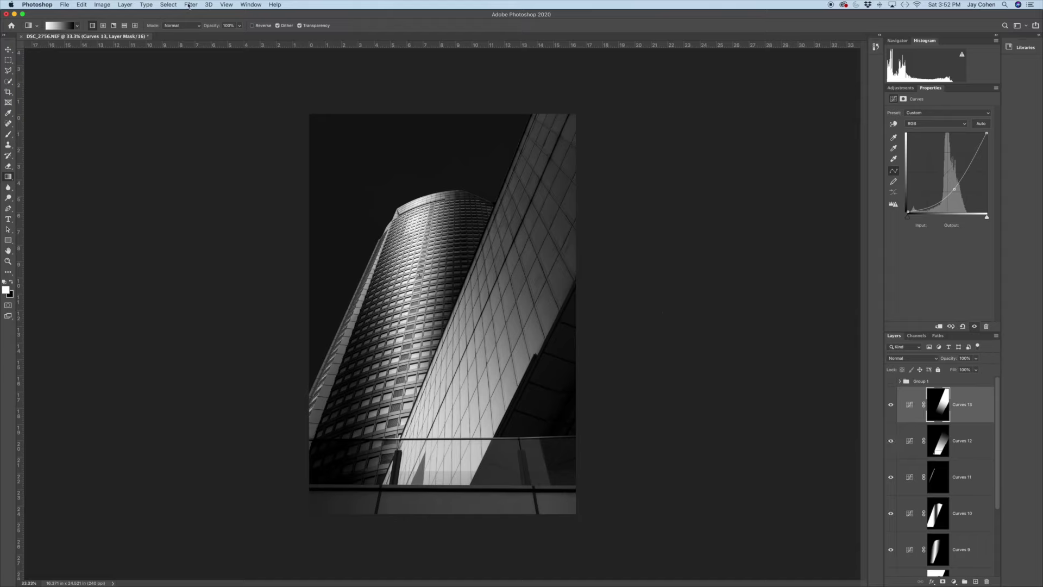
Load the saved 'bottom panel' channel as a selection
click(173, 7)
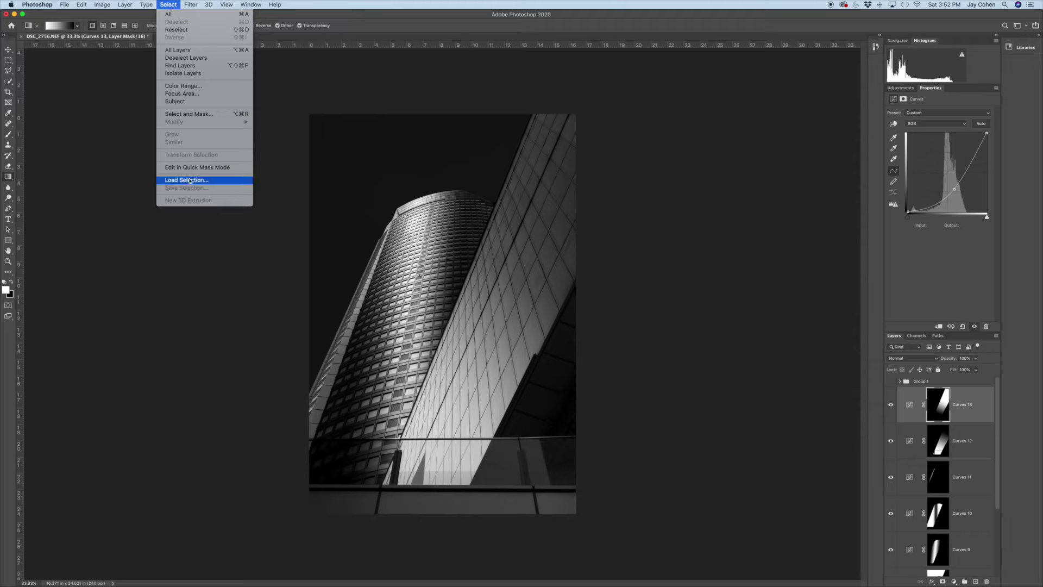
click(581, 270)
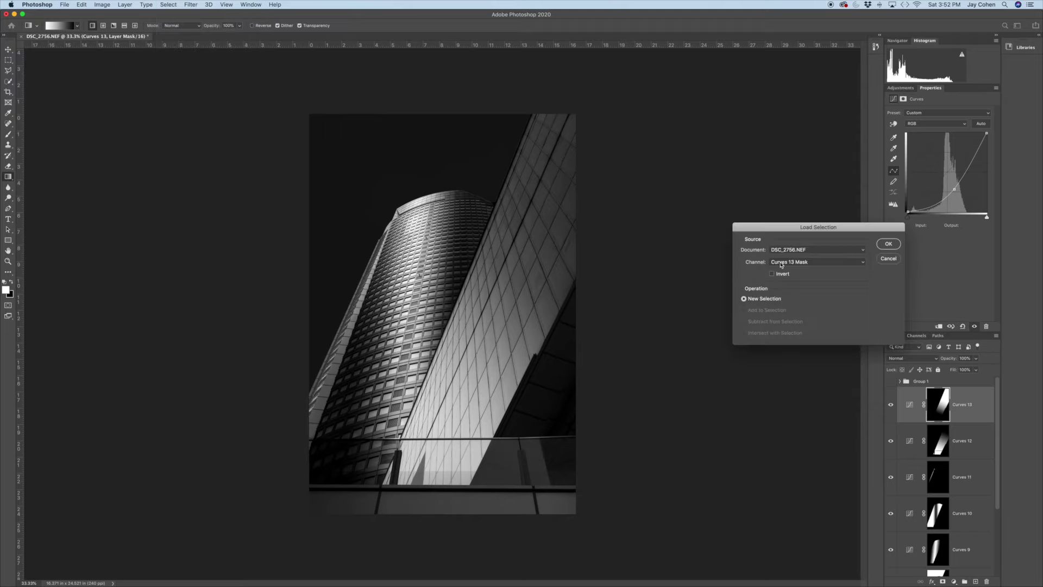
click(780, 264)
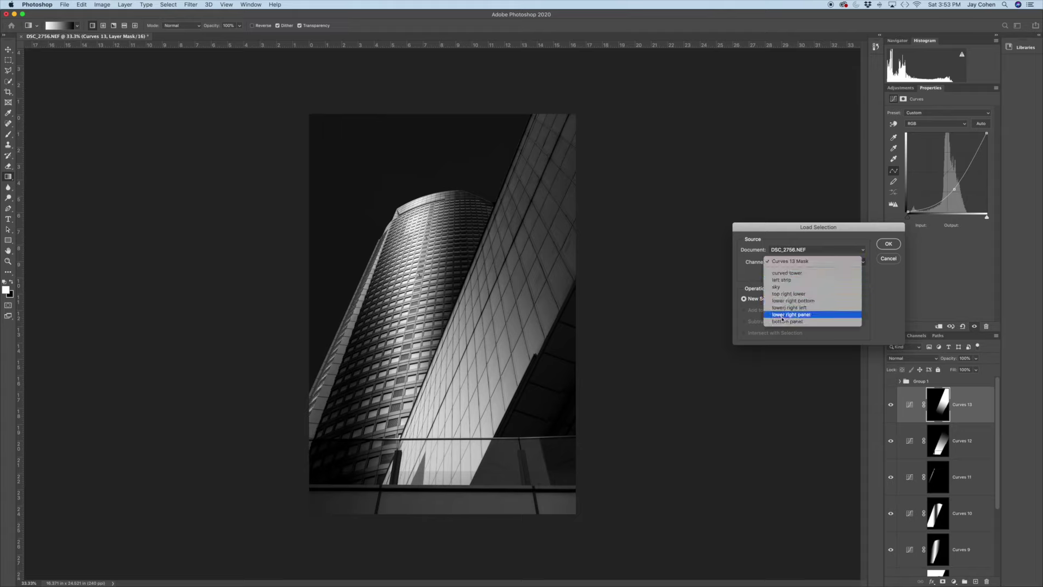
click(804, 324)
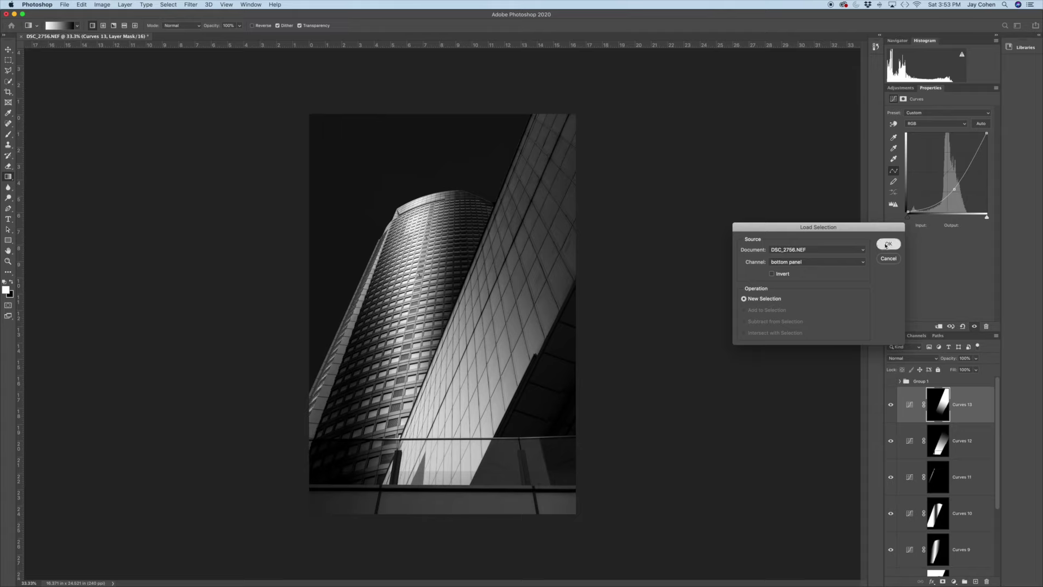
click(884, 245)
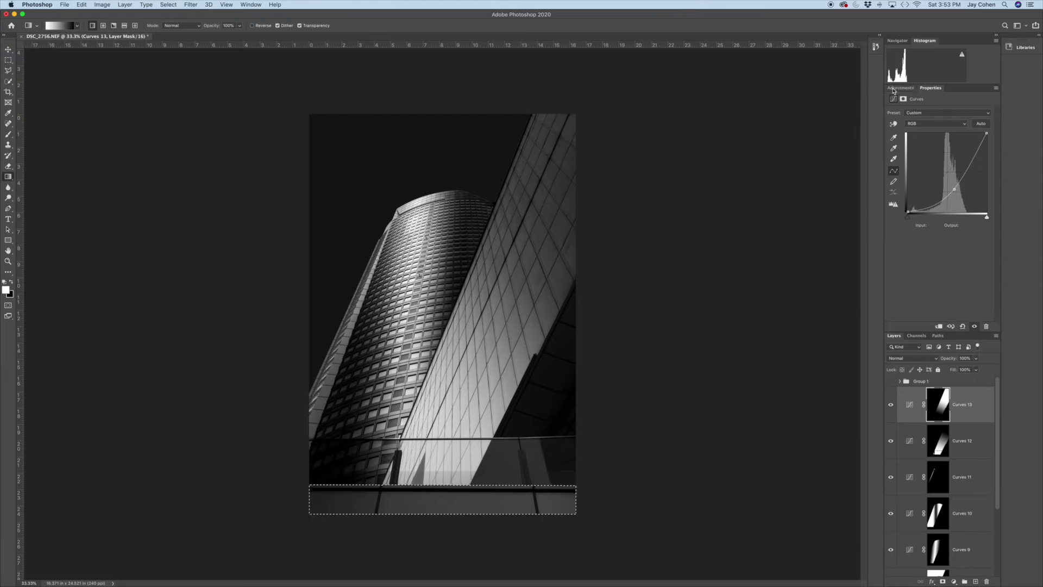
Add a raised Curves 14, reselect the panel, fade its mask leftward, and deselect
click(893, 88)
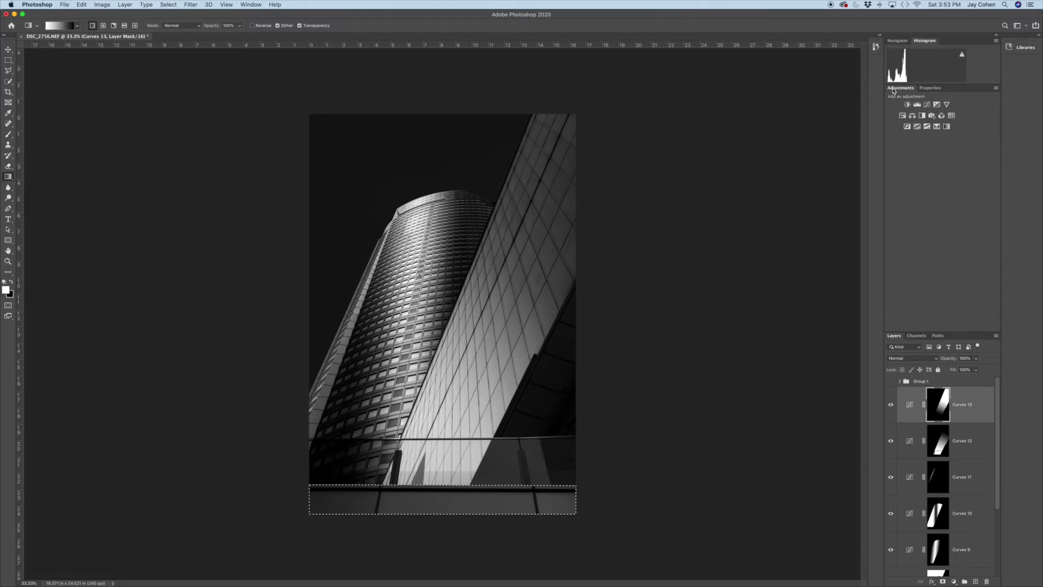
click(928, 105)
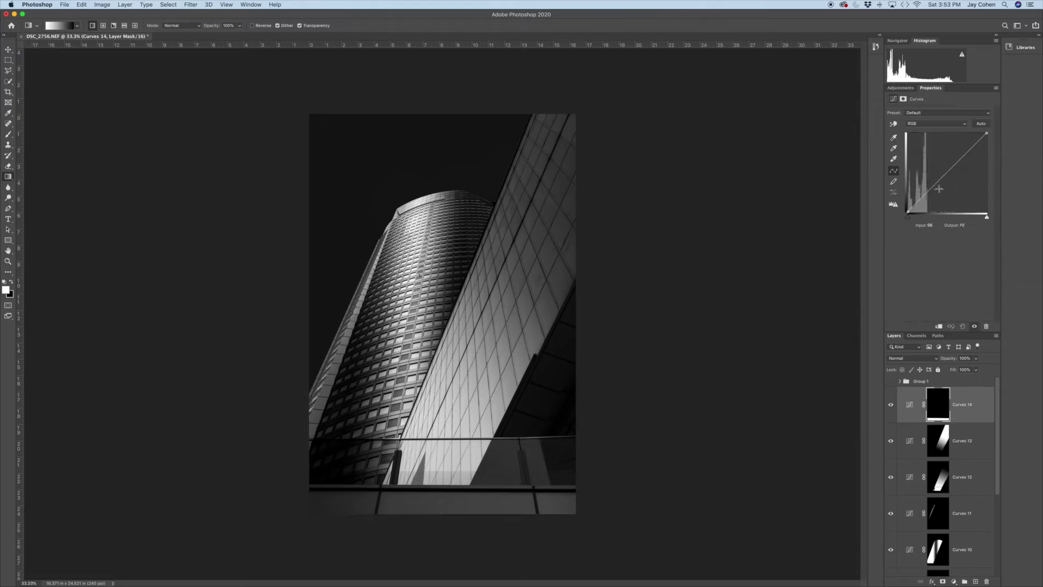
drag(928, 189, 918, 173)
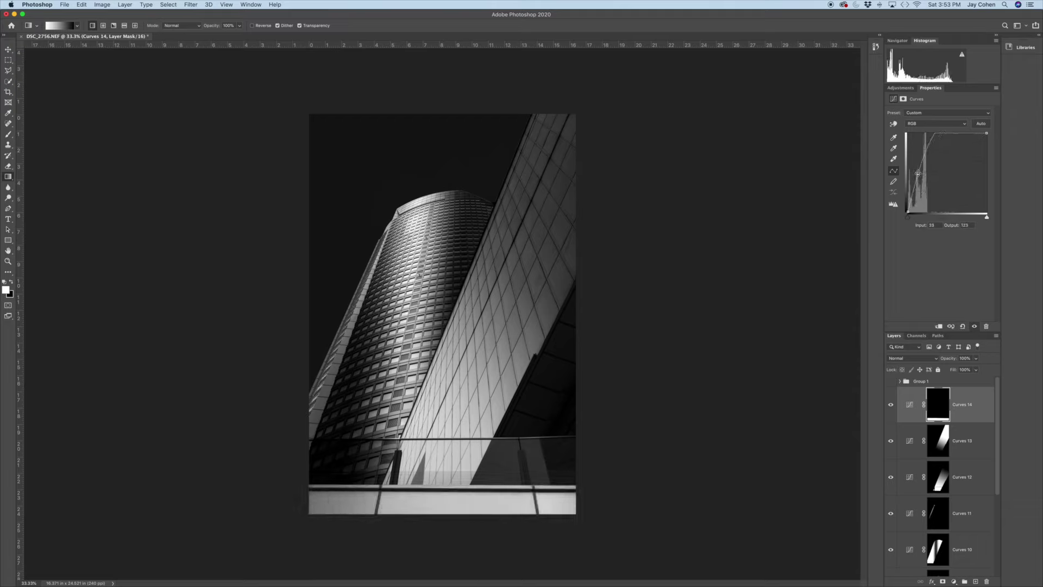
click(166, 7)
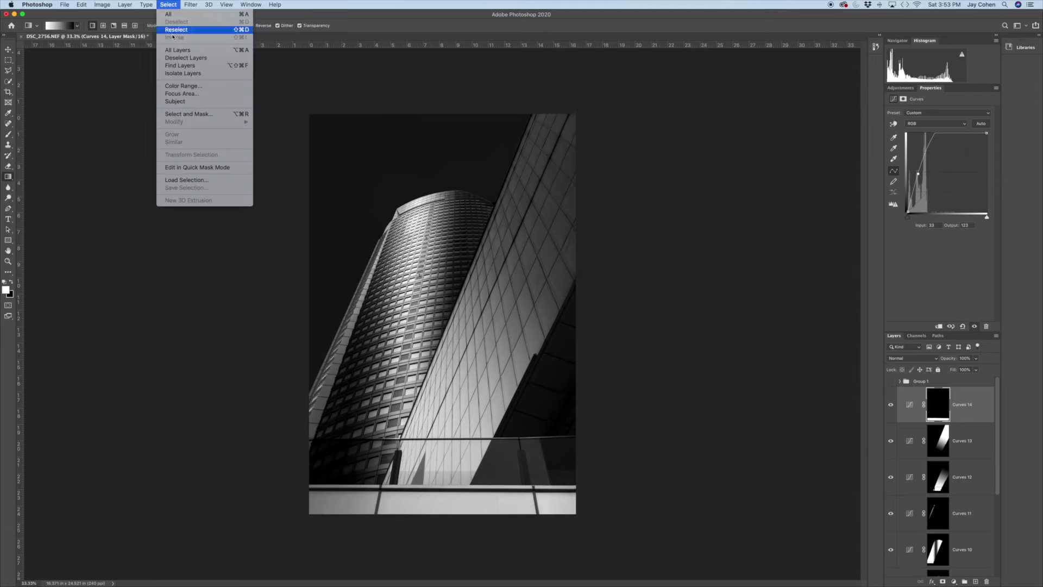
click(174, 32)
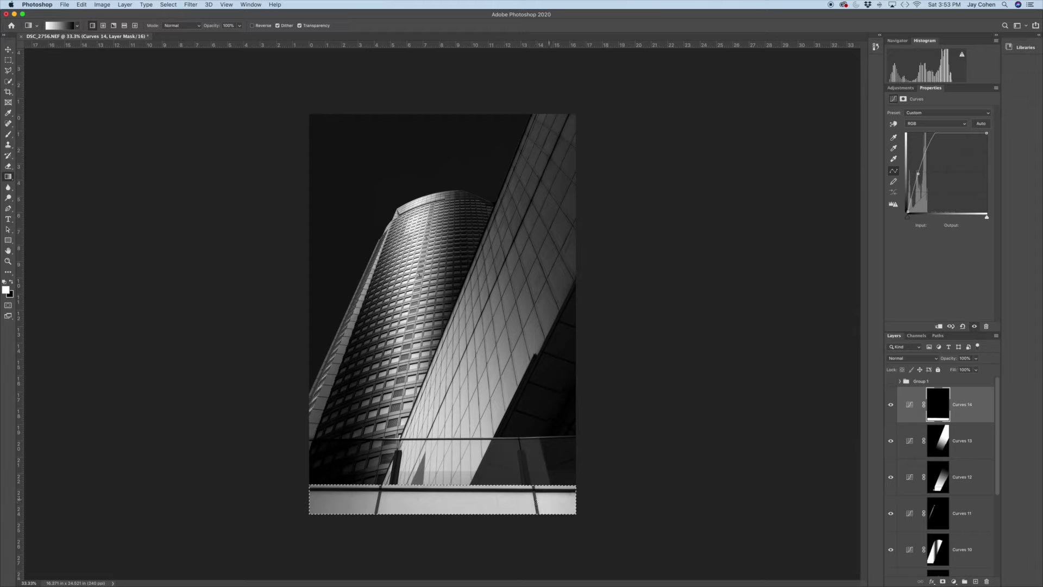
drag(561, 499, 370, 499)
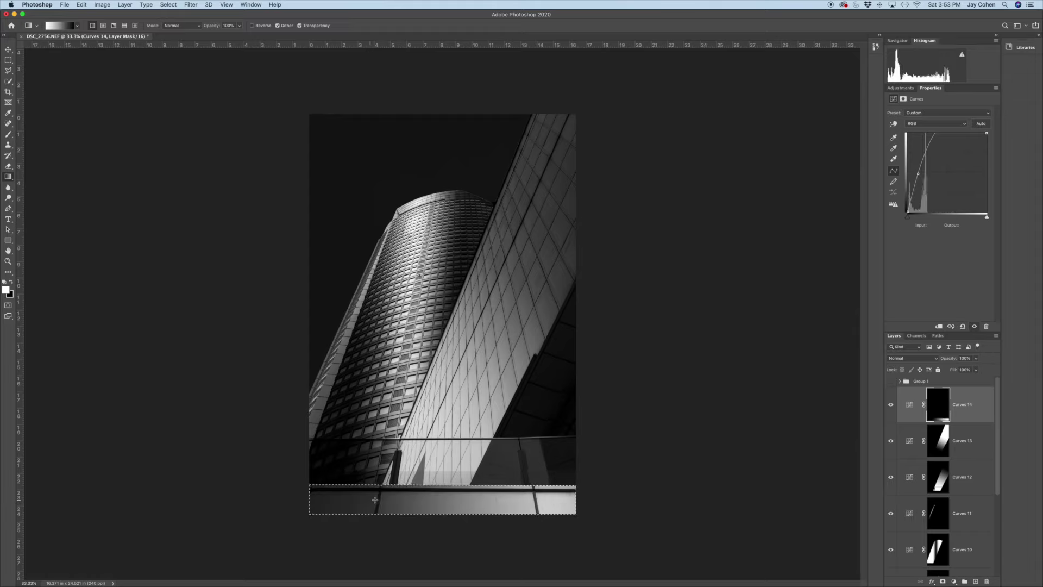
key(super+d)
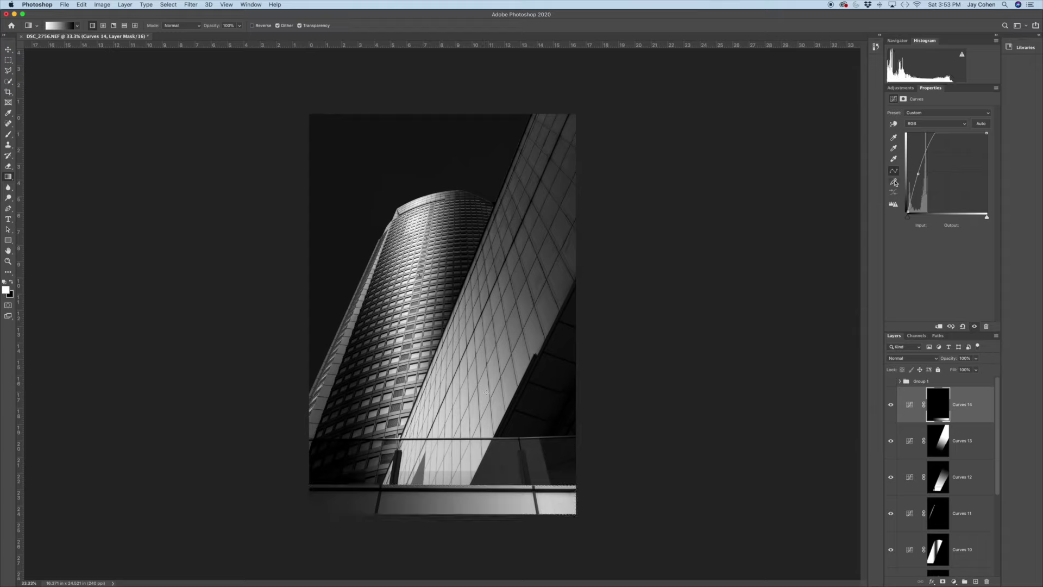
Add a full-image Curves 15 with shadows pulled slightly down and highlights lifted
click(896, 90)
click(927, 106)
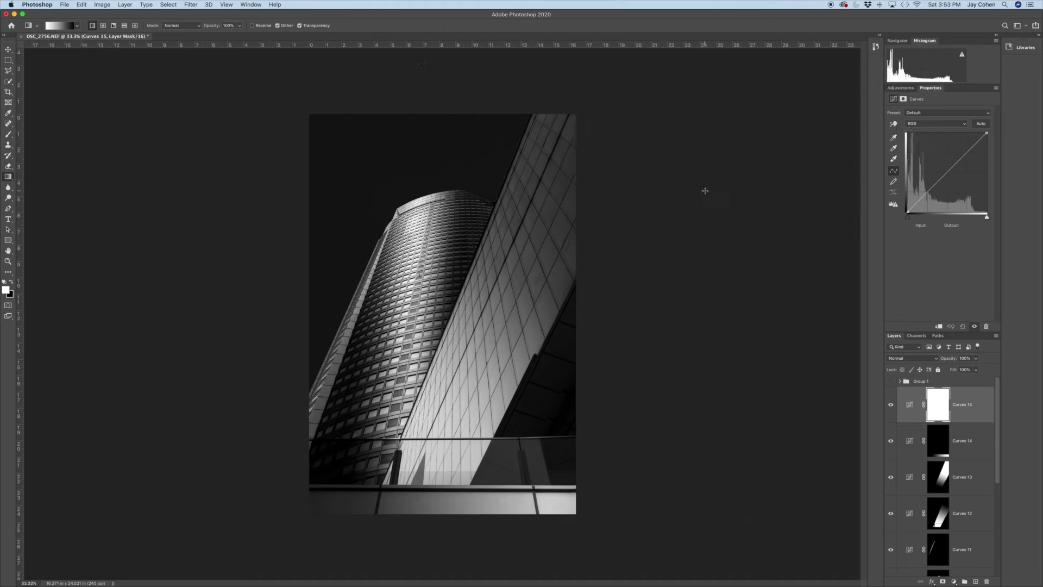
click(926, 191)
drag(926, 192, 929, 194)
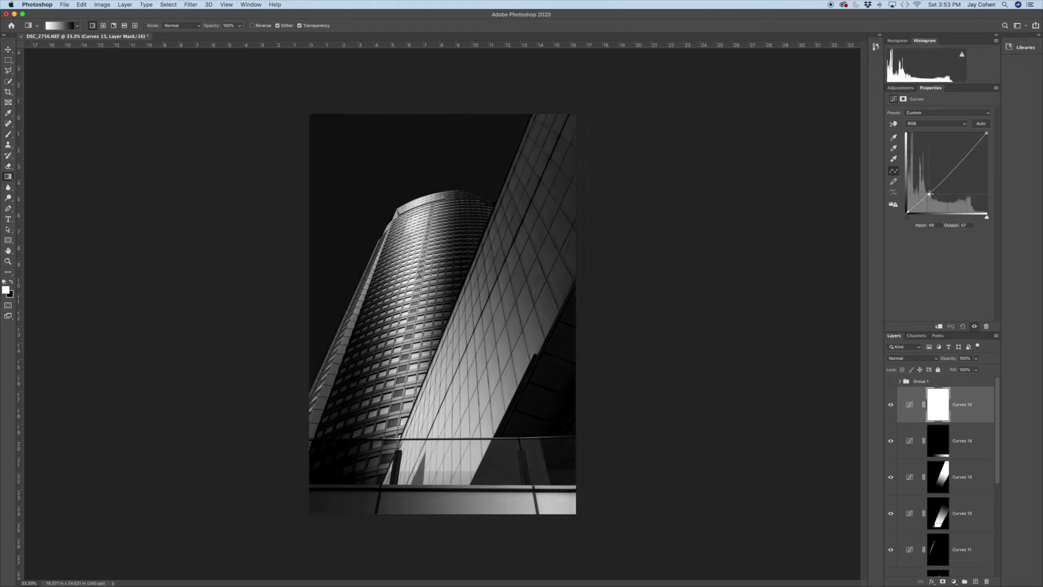
drag(960, 161, 960, 153)
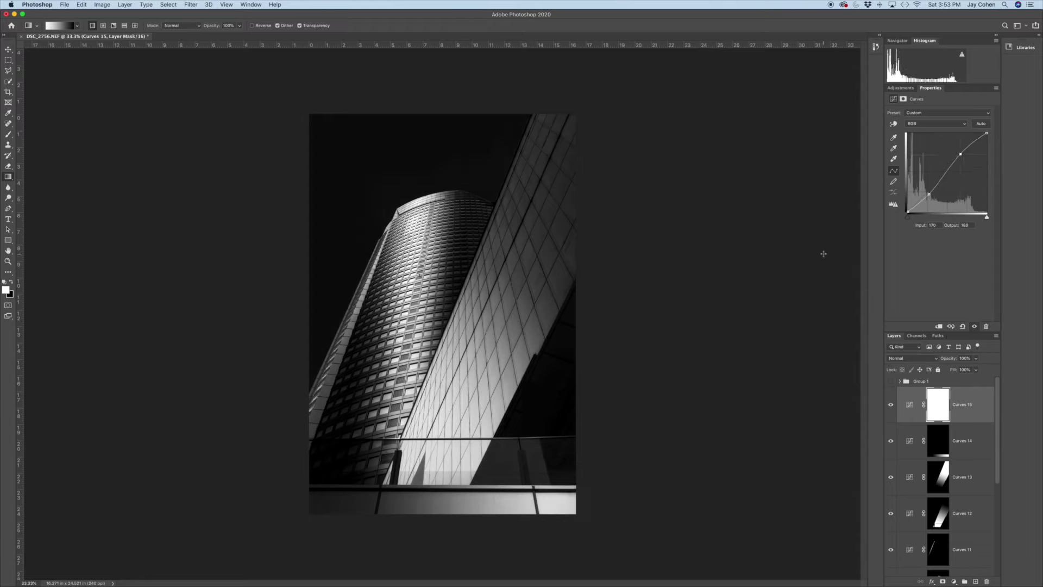